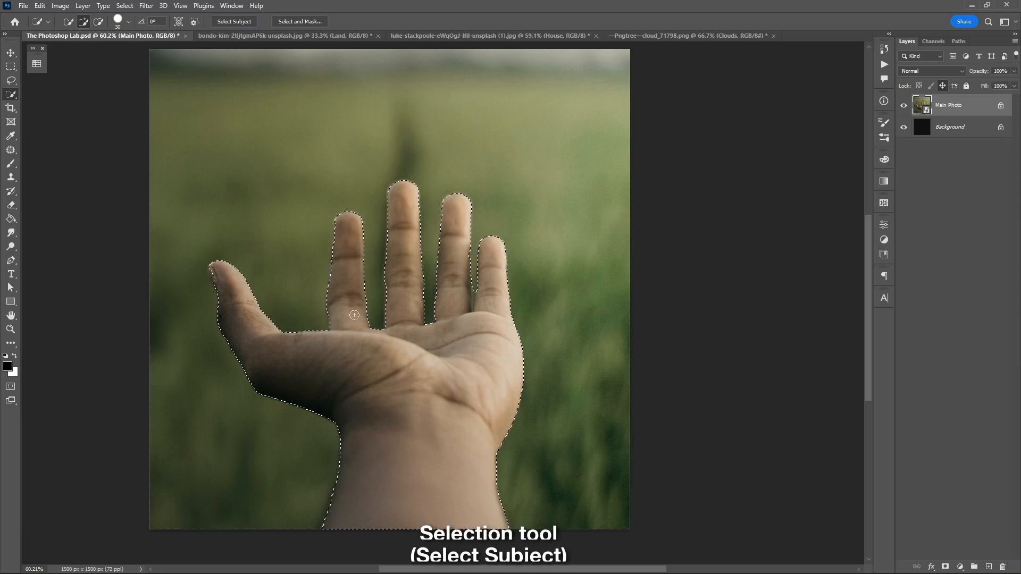
Copy the selected hand onto a new layer named Copy-Hand and convert it to a smart object
key(ctrl+j)
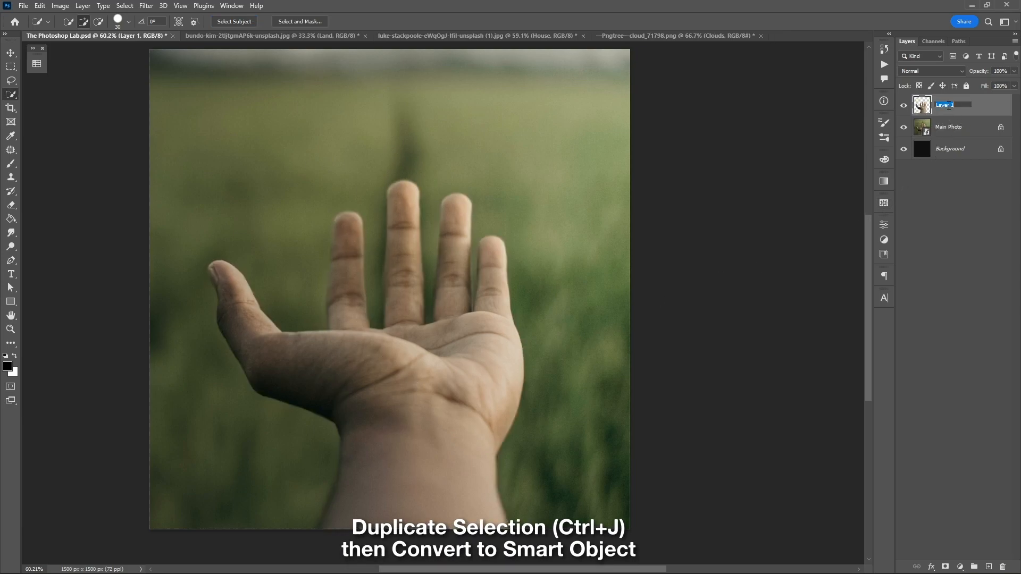
text(Copy-Hand)
key(Return)
right_click(950, 105)
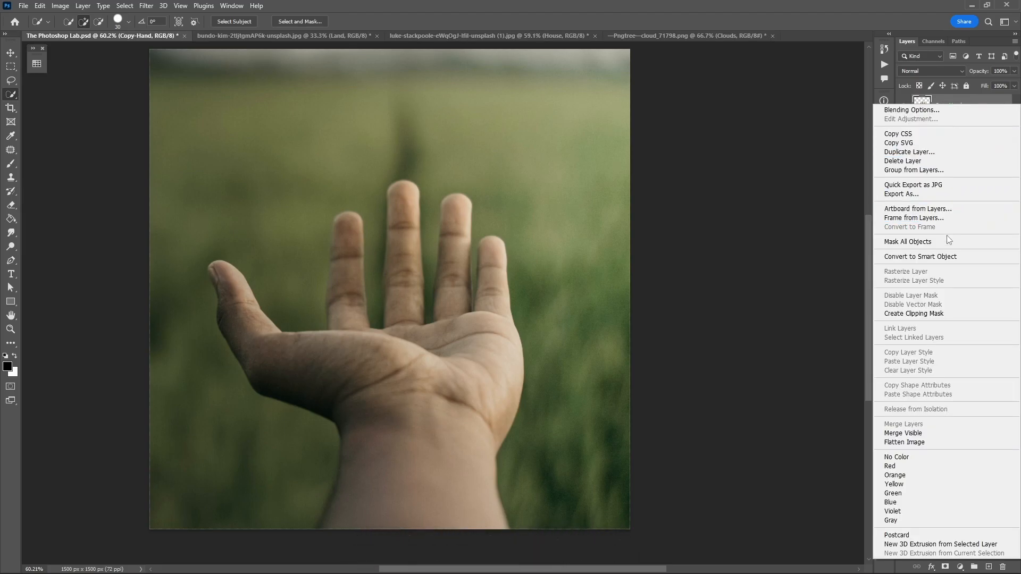
click(946, 255)
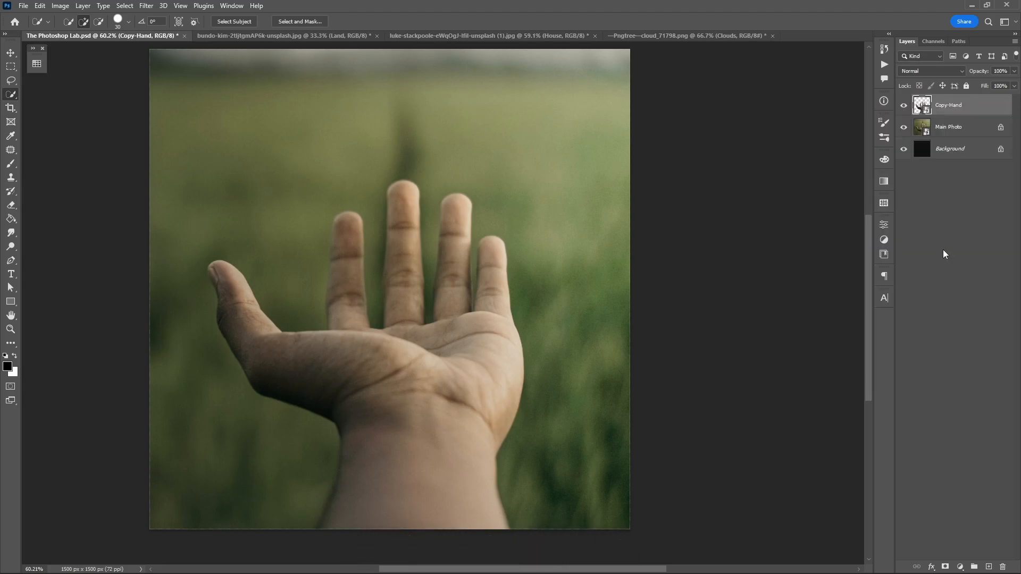
Select the rocky island in the Land photo with the Quick Selection tool
click(335, 35)
key(v)
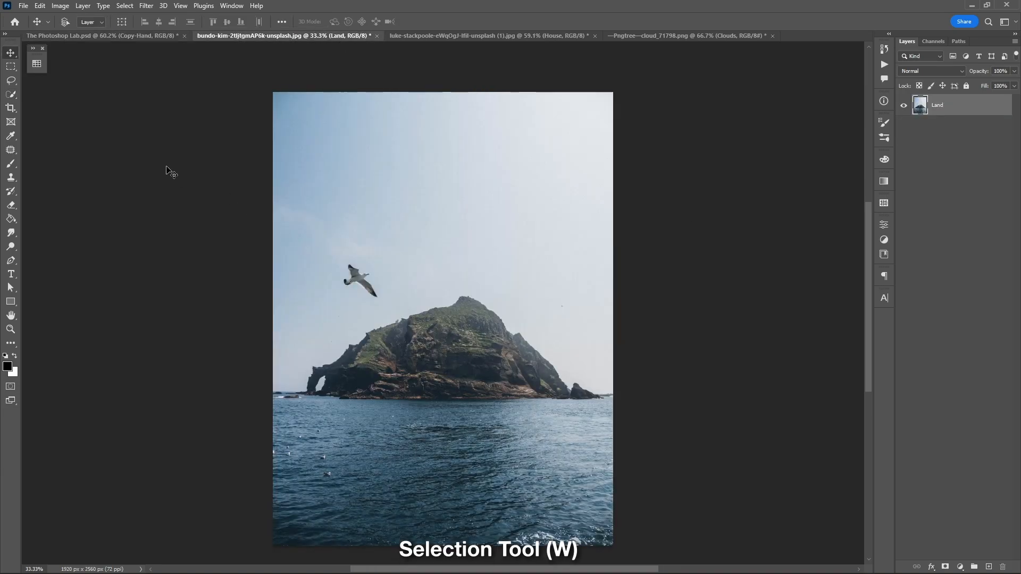
right_click(11, 94)
click(54, 102)
mouse_move(436, 346)
mouse_down()
mouse_move(512, 377)
mouse_move(467, 365)
mouse_up()
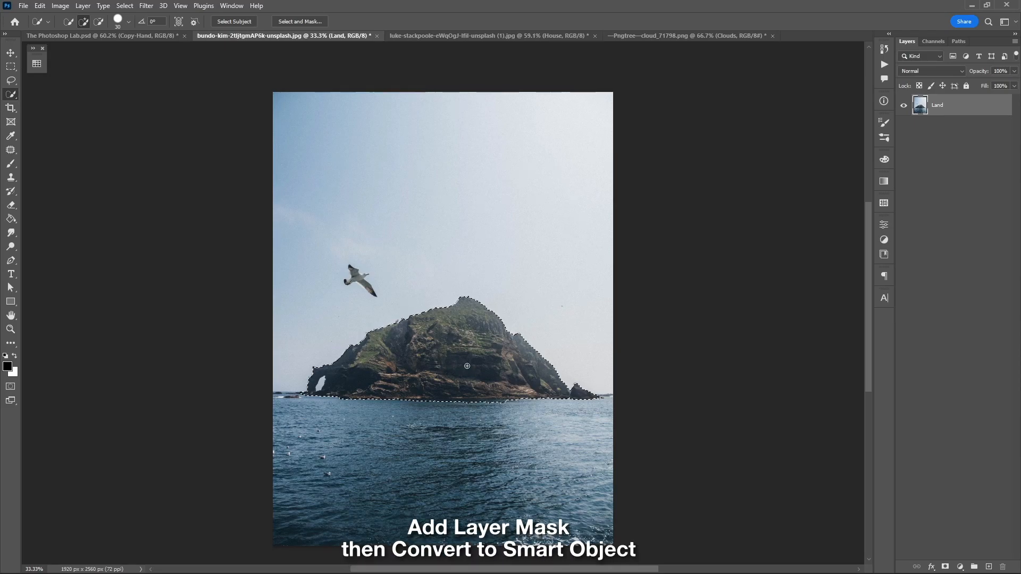
Mask the Land layer to the selected island and convert it to a smart object
click(946, 566)
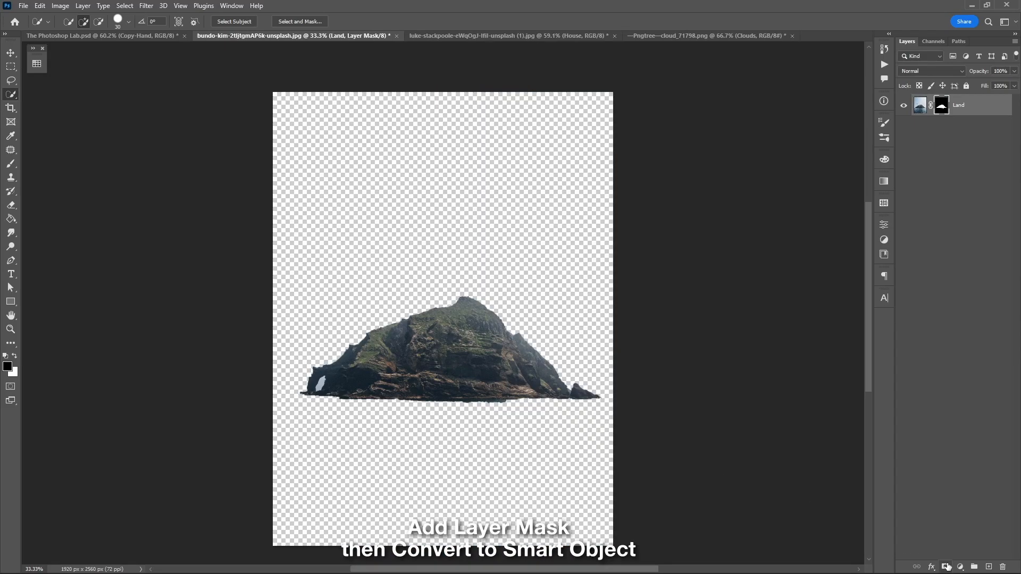
right_click(985, 112)
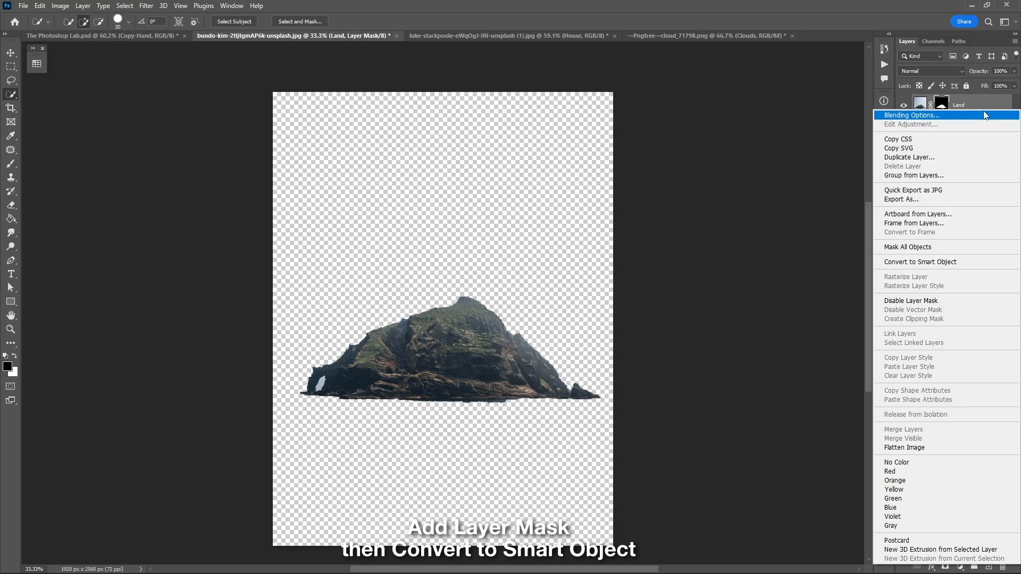
click(936, 265)
Bring the cut-out island into The Photoshop Lab document and lower its layer opacity to 65%
key(v)
drag(489, 349, 434, 295)
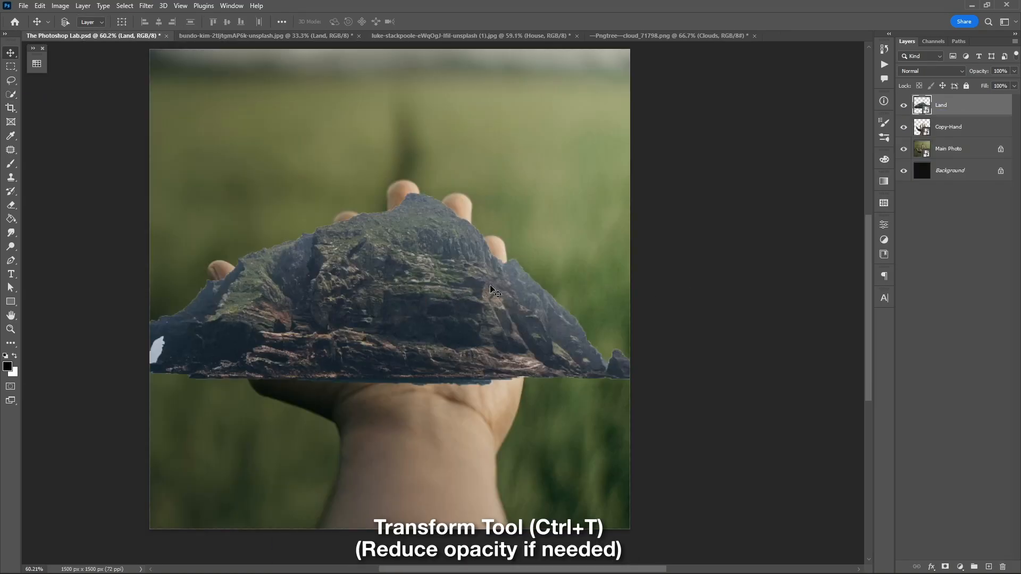
drag(1002, 86, 997, 86)
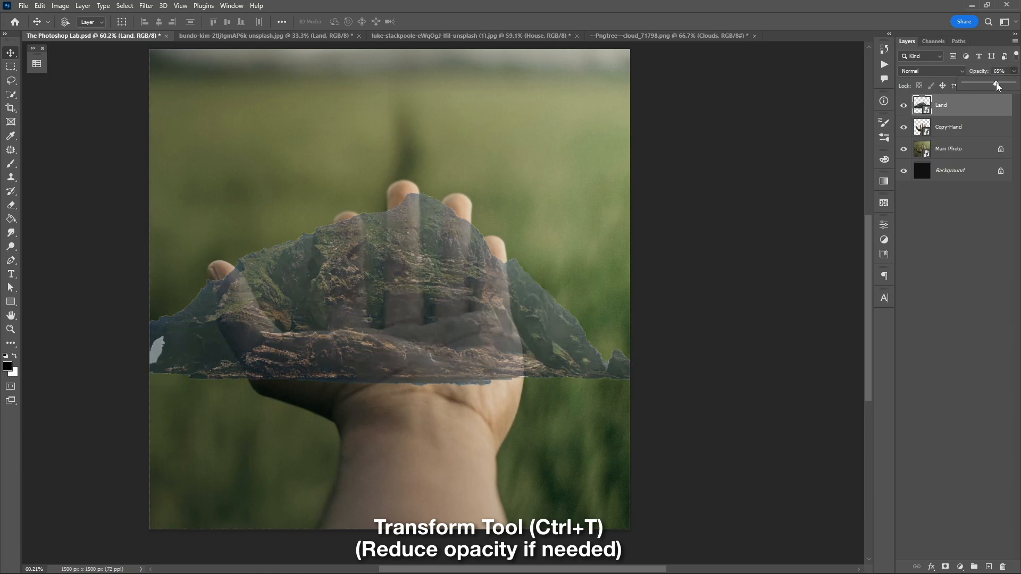
Flip the island vertically, scale it to about 72.5%, and place it over the palm and fingers
key(ctrl+t)
right_click(457, 313)
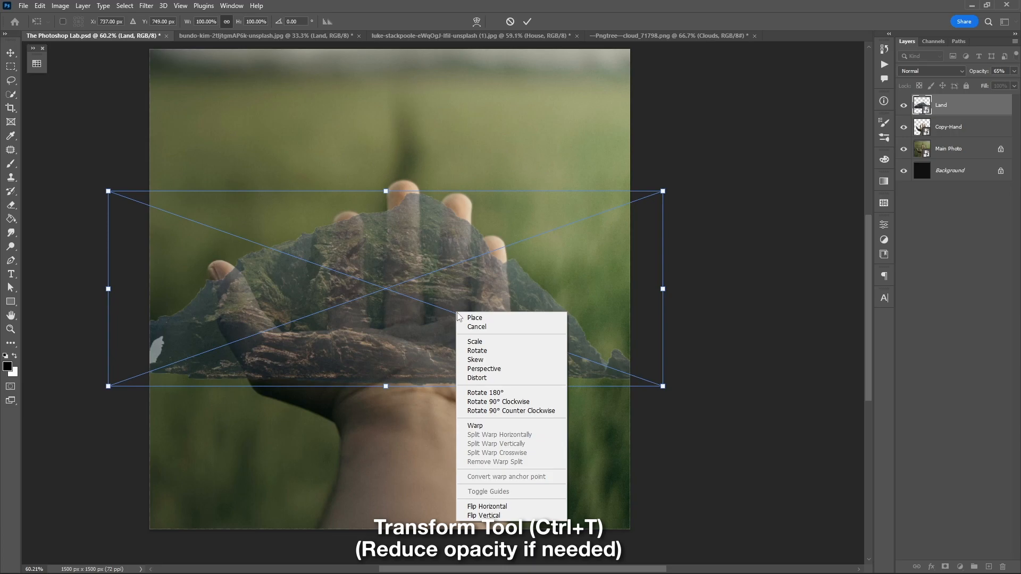
click(484, 516)
drag(428, 264, 461, 321)
drag(695, 440, 553, 390)
drag(379, 295, 446, 328)
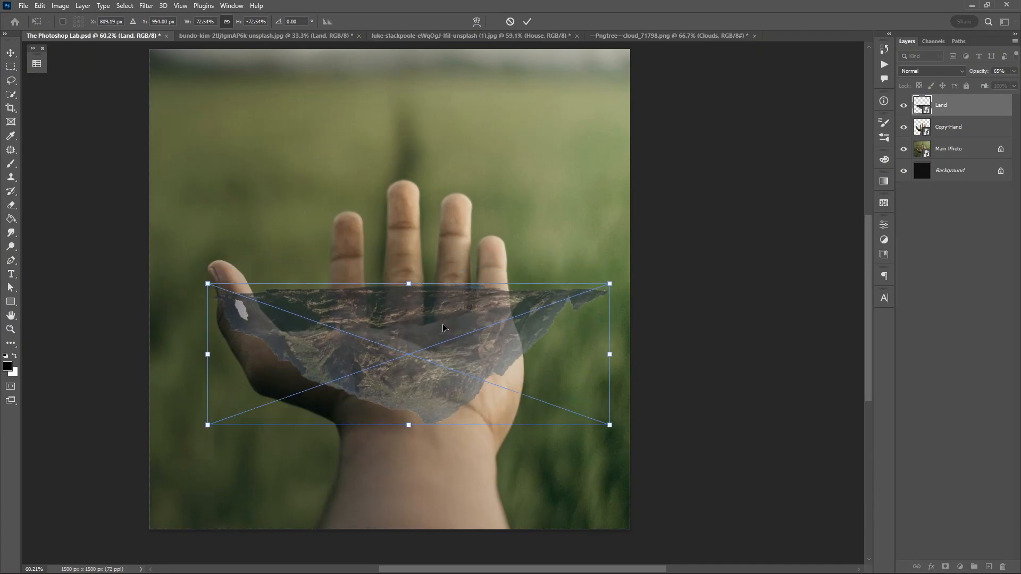
key(Return)
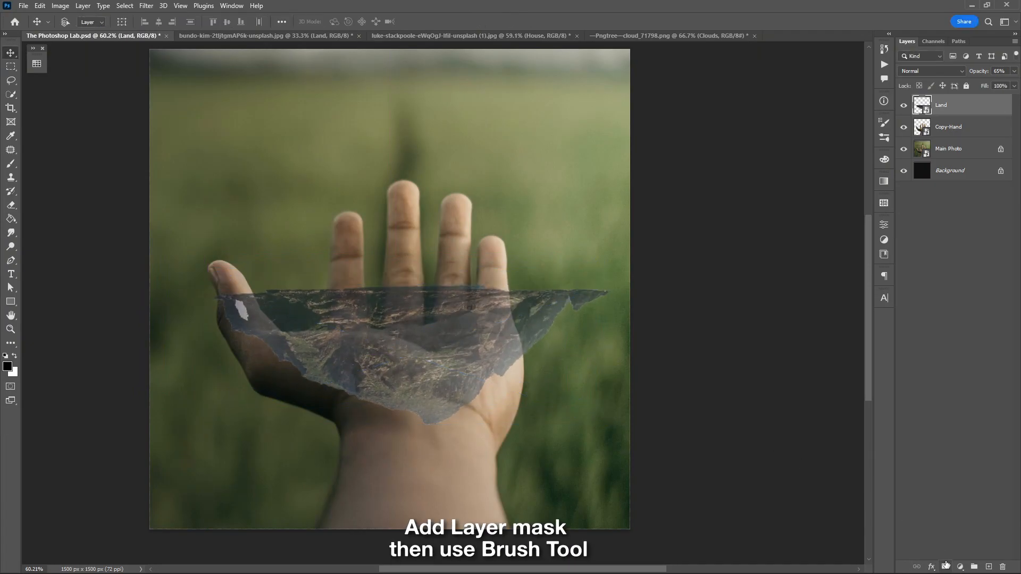
Add a layer mask to the Land layer and brush away a strip of rock along the palm's upper contour
click(946, 567)
key(b)
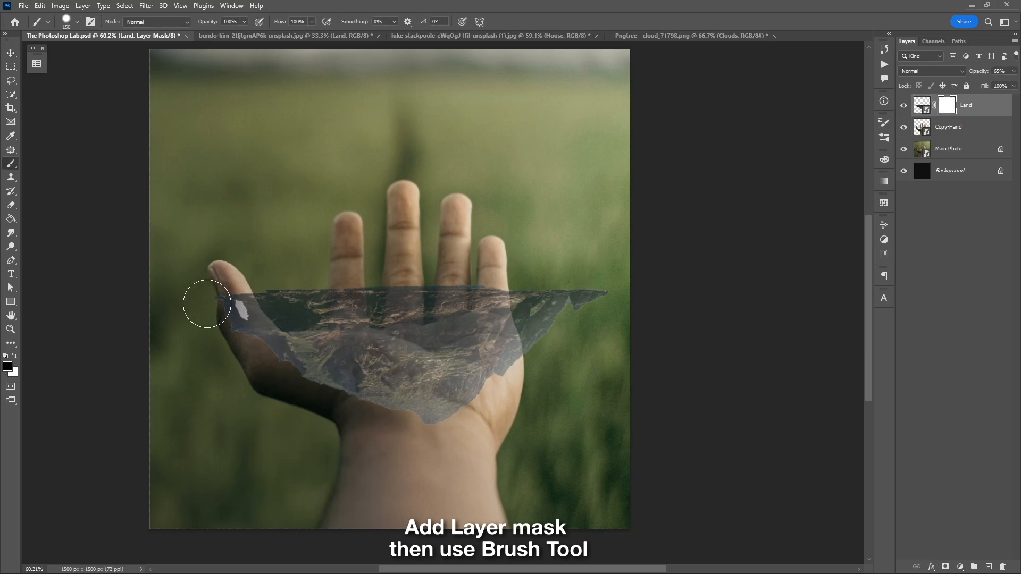
scroll(217, 314, up, 5)
drag(291, 208, 332, 276)
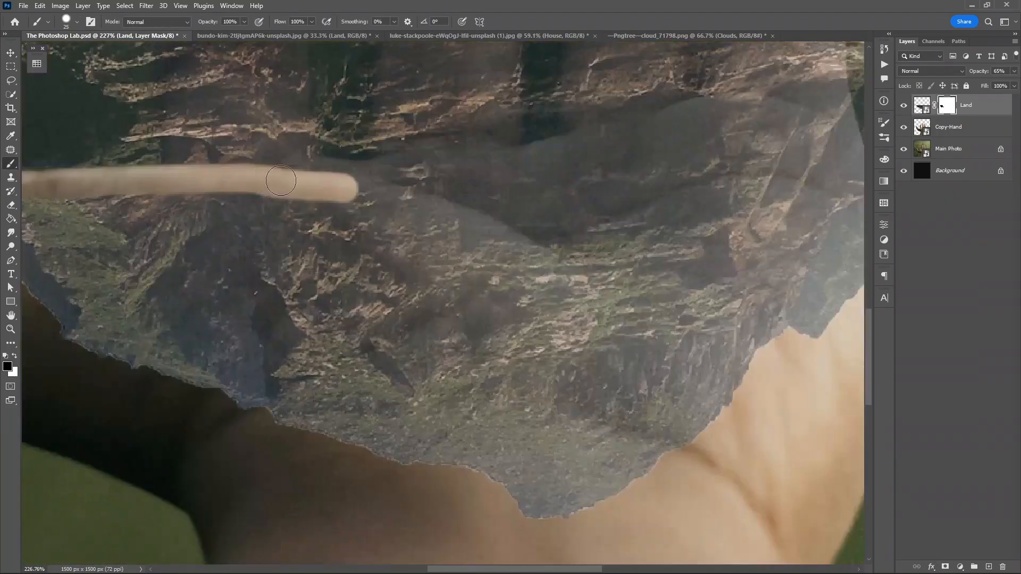
drag(353, 182, 618, 301)
scroll(617, 301, down, 1)
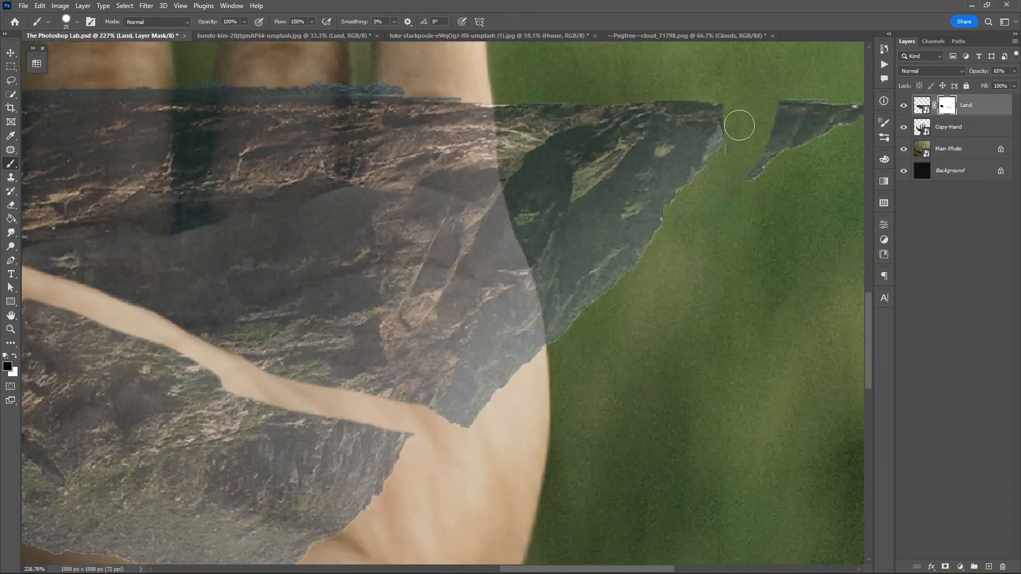
Refine the Land mask's edge along the palm with a smaller brush
drag(410, 406, 506, 368)
scroll(507, 368, up, 4)
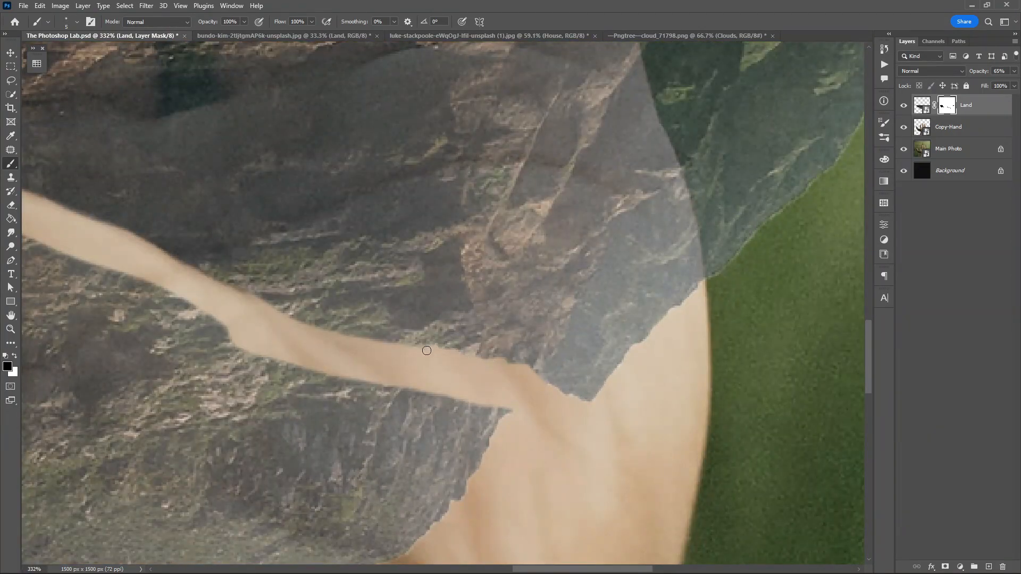
drag(430, 349, 340, 332)
drag(288, 323, 421, 363)
Mask out the remaining rock below the palm line and set the Land layer's opacity to 100%
scroll(706, 439, down, 5)
mouse_move(176, 266)
mouse_down()
mouse_move(296, 312)
mouse_move(680, 398)
mouse_move(601, 481)
mouse_up()
scroll(625, 333, down, 3)
click(1013, 71)
drag(995, 83, 1013, 82)
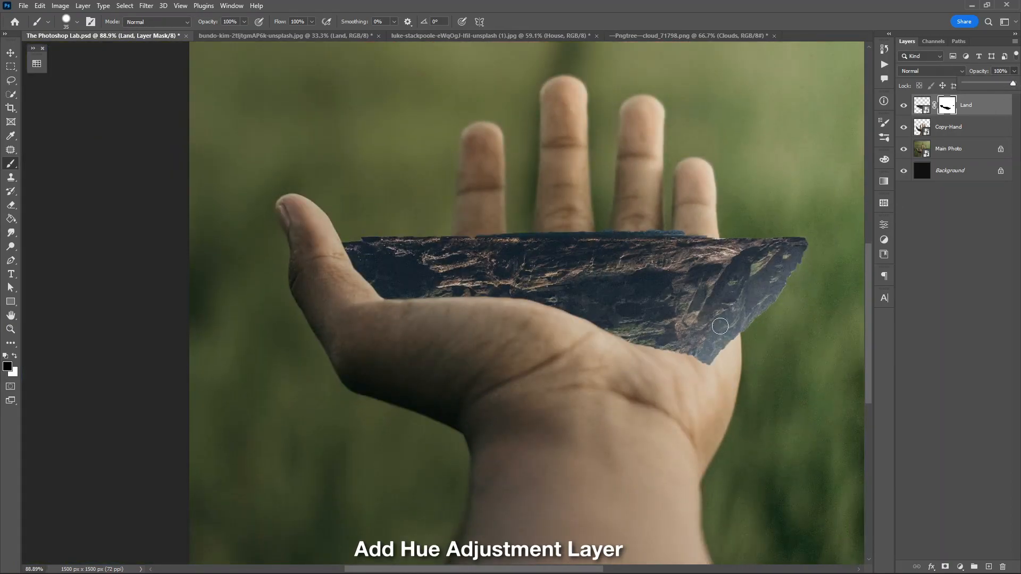
Add a Hue/Saturation adjustment clipped to the Land layer with saturation at about -77
click(961, 567)
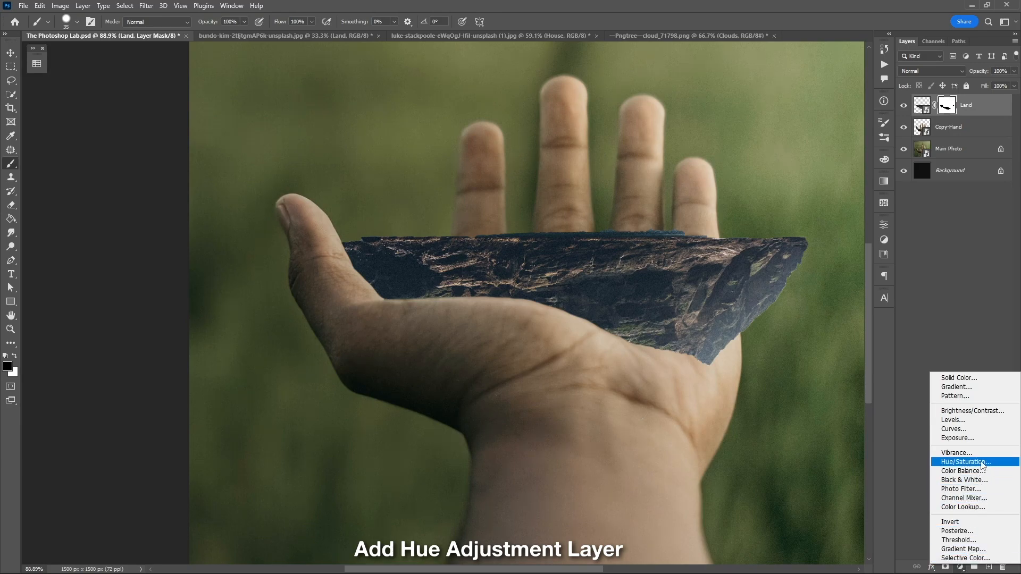
click(981, 463)
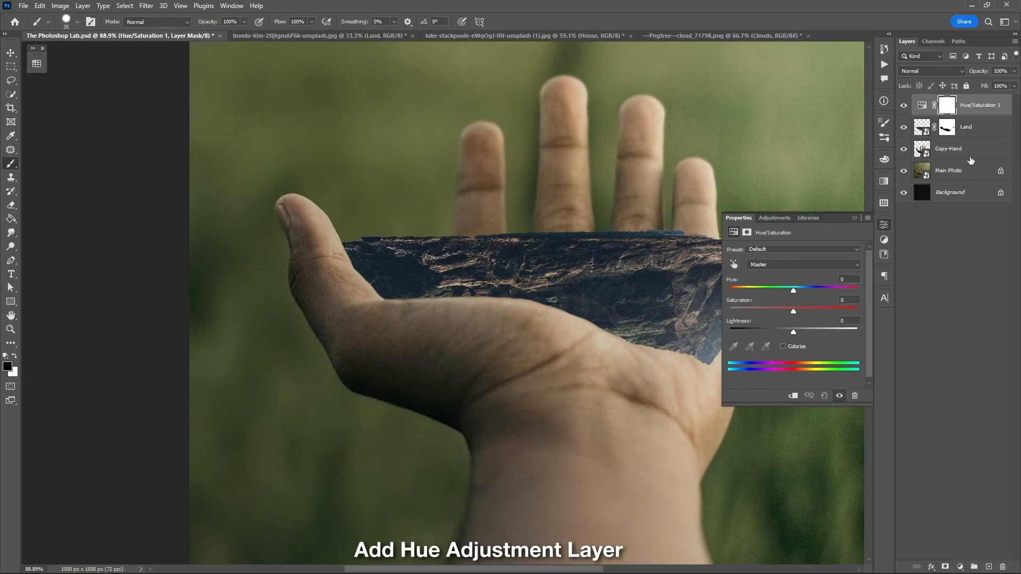
right_click(973, 107)
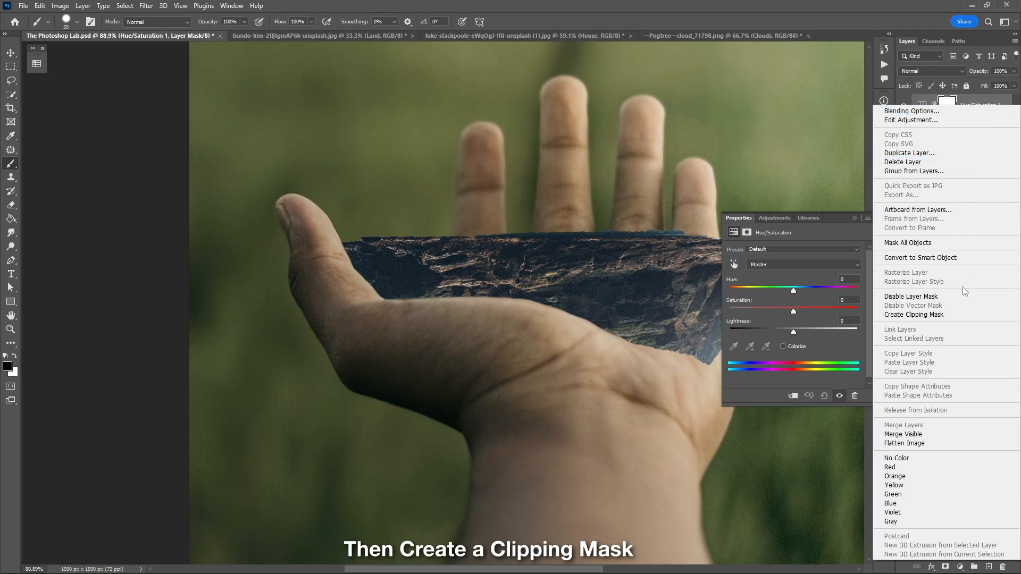
click(960, 315)
drag(794, 311, 740, 311)
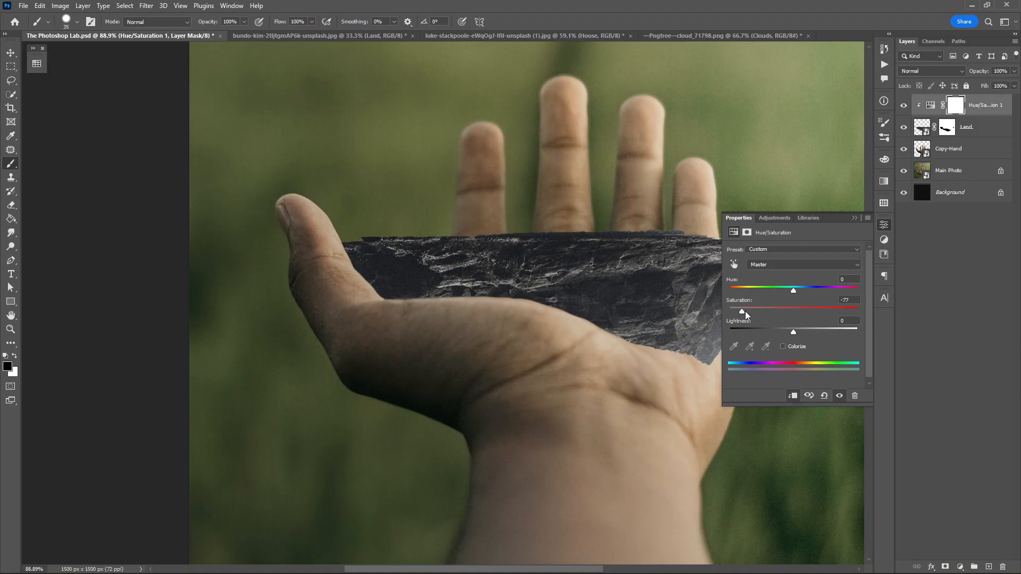
click(855, 218)
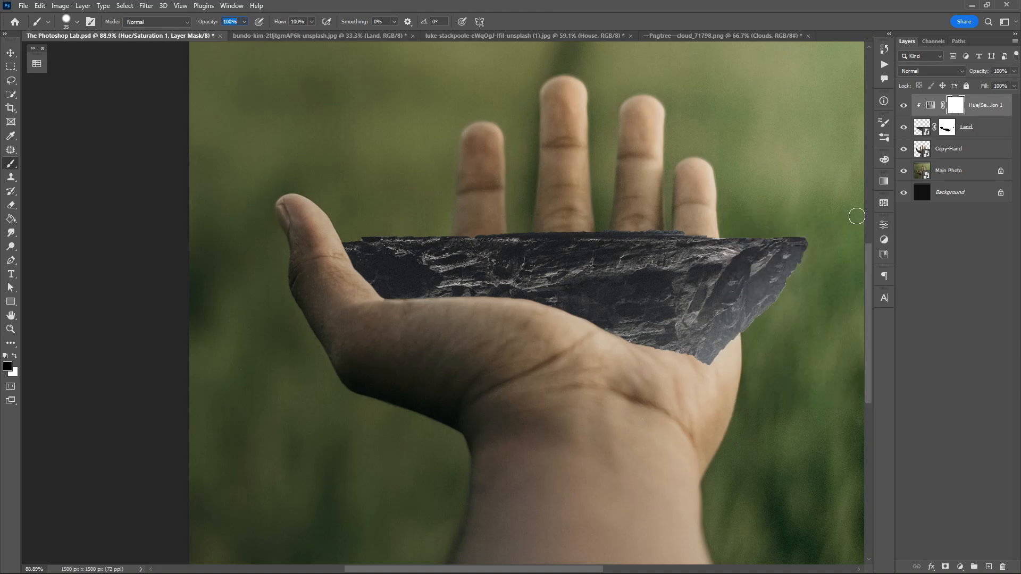
Group the Hue/Saturation adjustment with the Land layer and name the group Land
shift+click(982, 133)
key(ctrl+g)
double_click(944, 101)
text(Land)
key(Return)
Add a layer named Shadow-Land directly above Copy-Hand and clip it to the hand
click(948, 117)
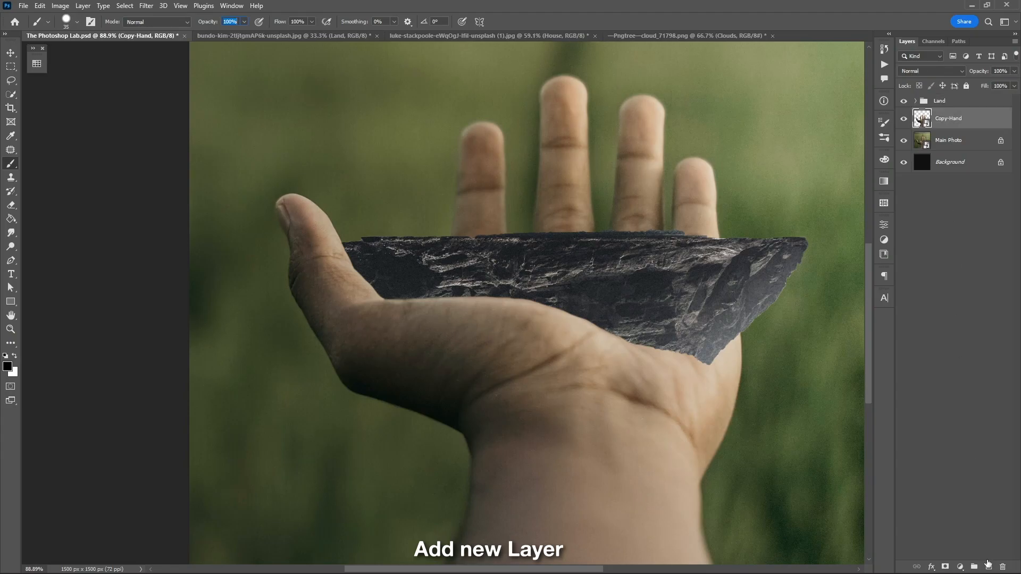
click(988, 566)
text(Shadow-Land)
key(Return)
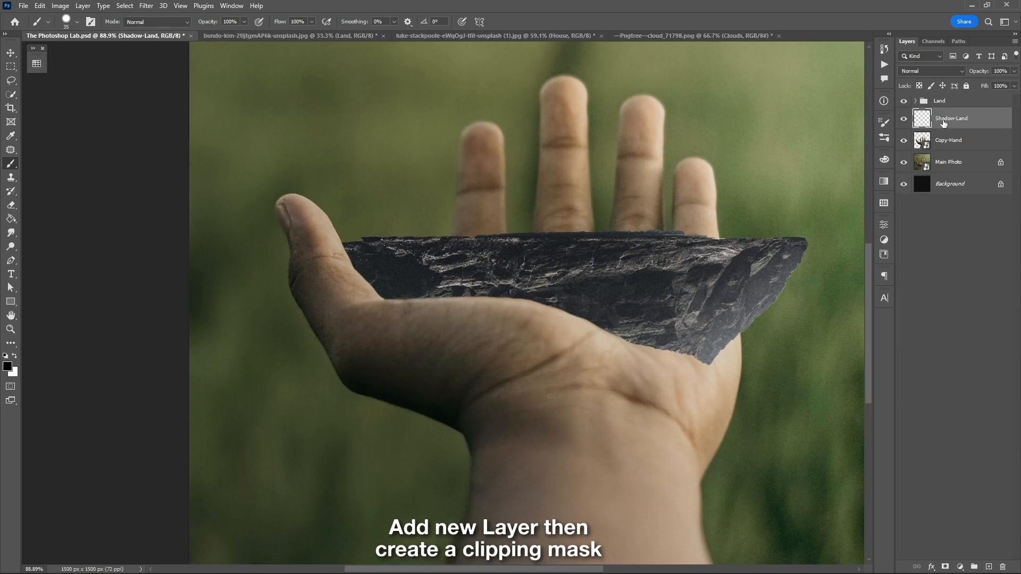
right_click(950, 131)
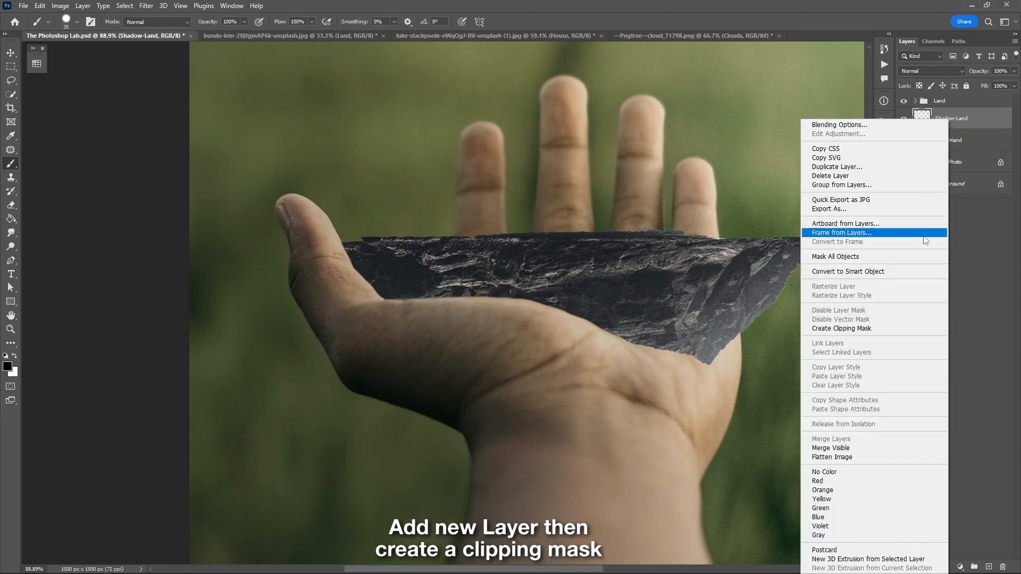
click(906, 327)
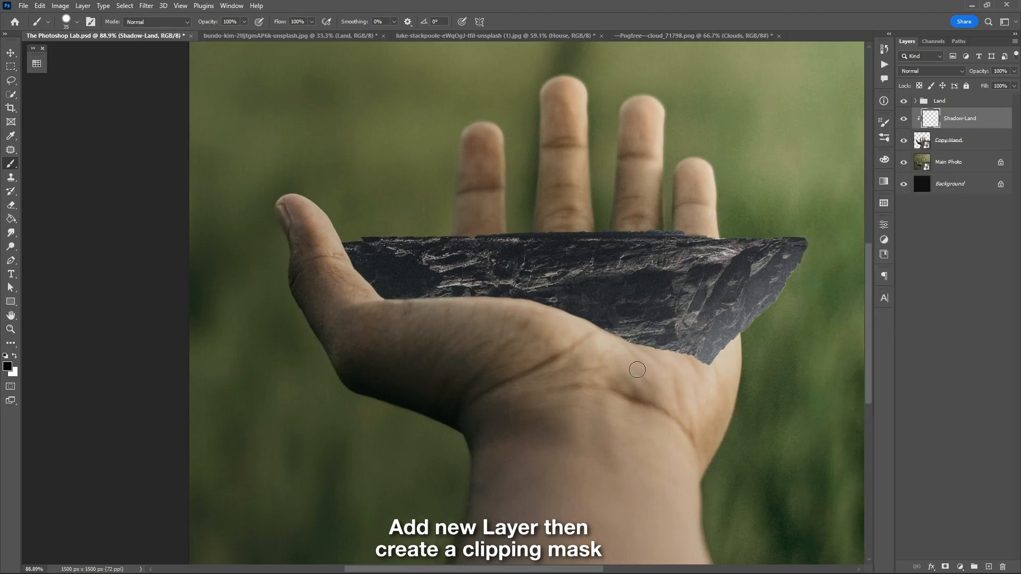
Paint a thin black shadow on Shadow-Land where the rock's lower edge meets the palm, using a small brush
scroll(673, 345, up, 12)
right_click(597, 309)
drag(616, 332, 610, 332)
key(Return)
drag(492, 310, 786, 408)
scroll(671, 341, down, 5)
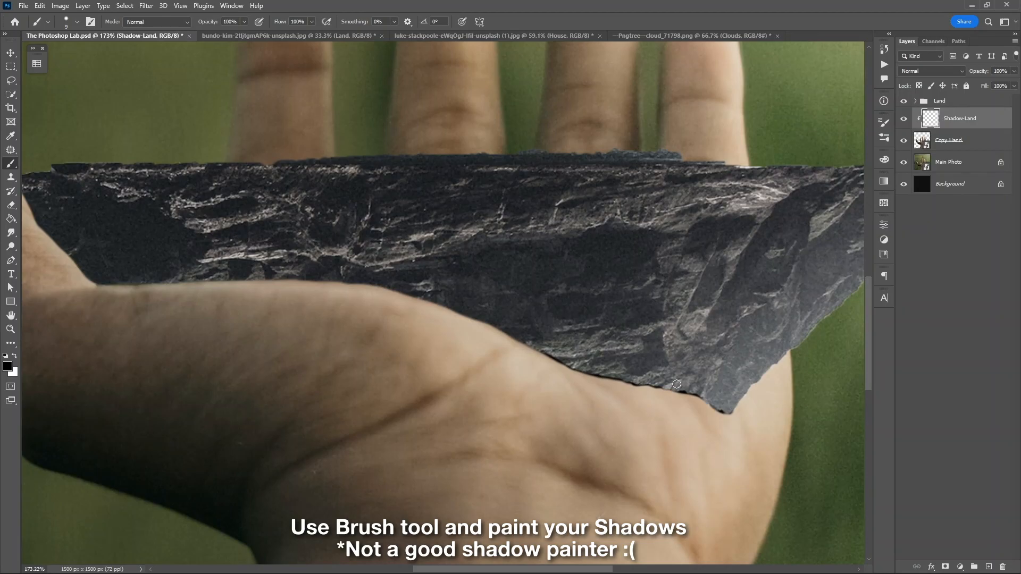
Paint a broader, softer shadow on the palm beneath the rock's right end with an enlarged brush
scroll(689, 389, up, 2)
key(bracketright)
key(bracketright)
key(bracketright)
key(bracketright)
key(bracketright)
key(bracketright)
right_click(688, 378)
drag(772, 429, 744, 430)
key(Return)
mouse_move(660, 386)
mouse_down()
mouse_move(672, 358)
mouse_move(689, 379)
mouse_up()
Extend the soft shadow along the palm under the rock and trim its lower edge with the Eraser
right_click(554, 342)
key(Return)
key(bracketleft)
scroll(595, 375, down, 3)
drag(590, 349, 638, 362)
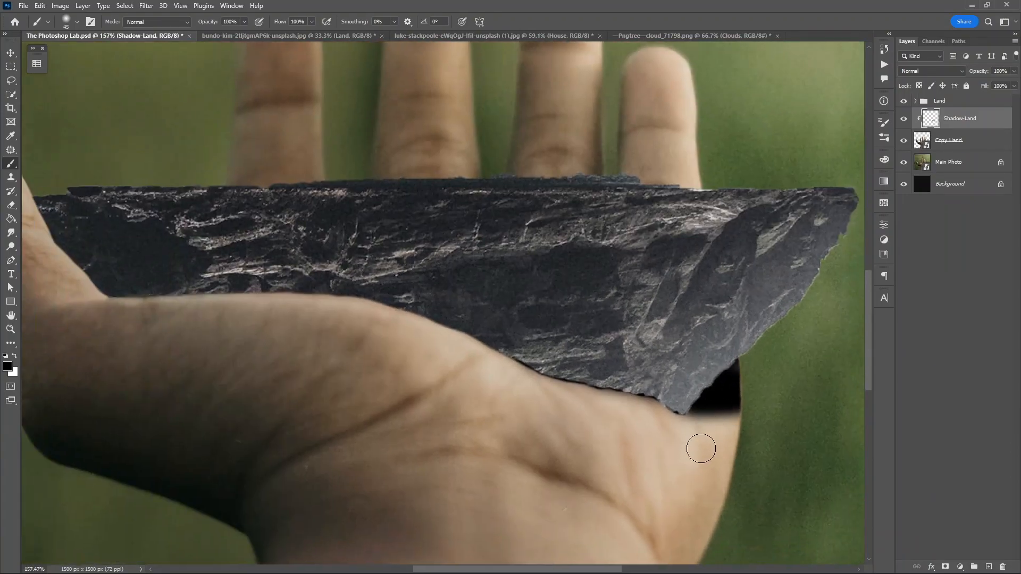
key(e)
drag(700, 446, 750, 429)
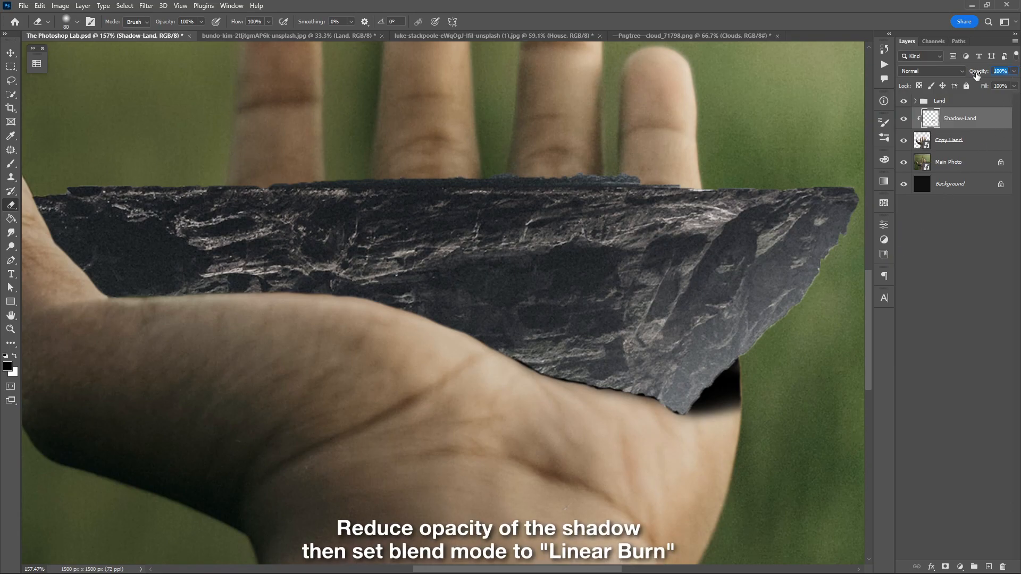
Set the Shadow-Land layer to 40% opacity and the Linear Burn blend mode
text(40)
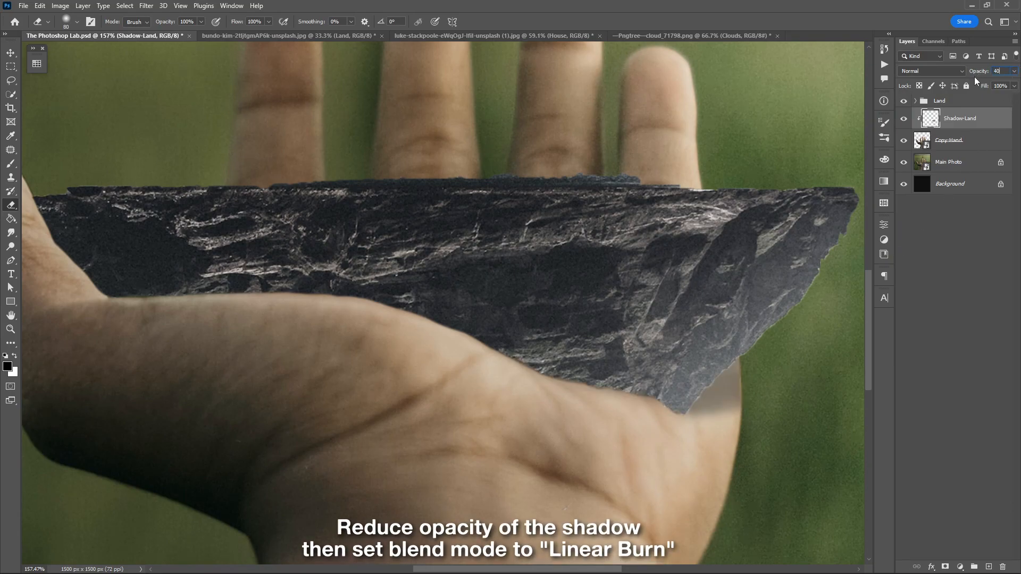
click(949, 71)
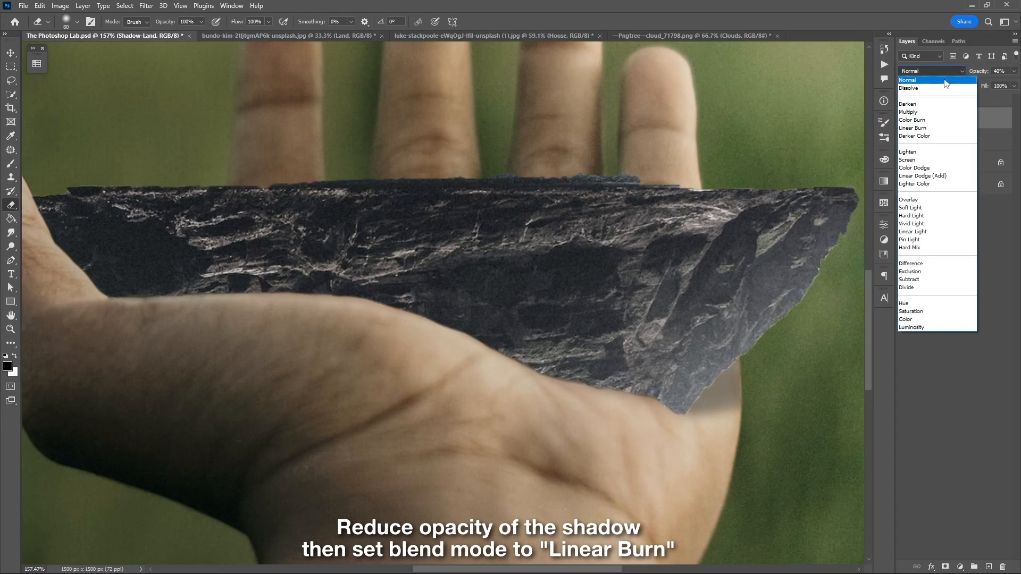
click(912, 128)
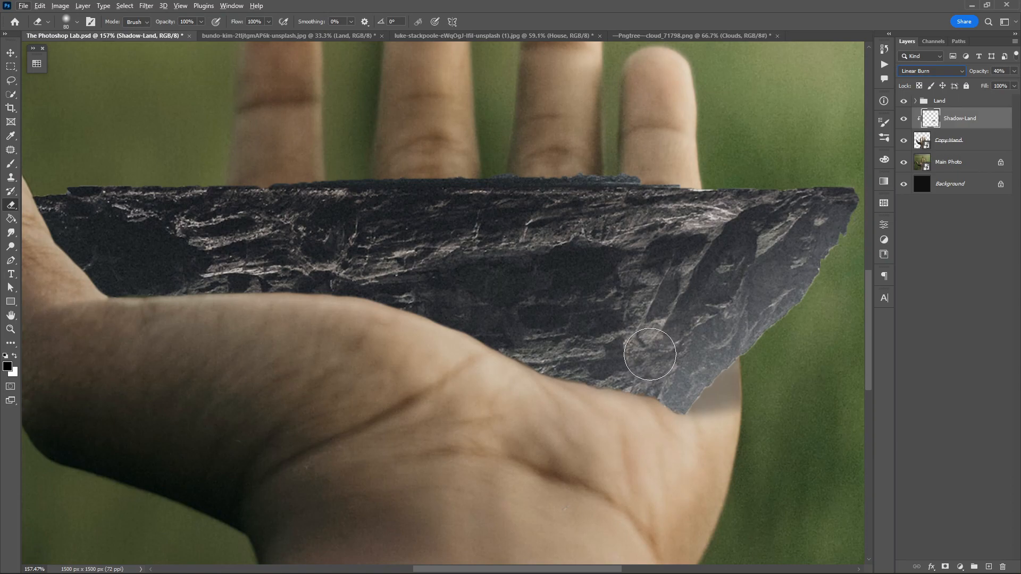
Select the red house and the grassy ground beneath it in the House photo with the Quick Selection tool
scroll(654, 354, down, 5)
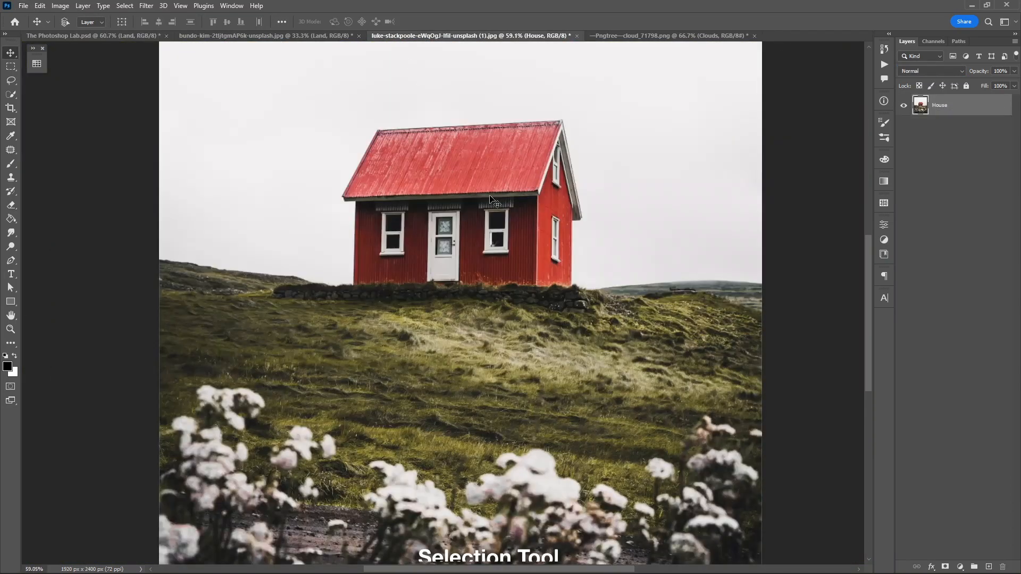
key(w)
drag(490, 200, 445, 194)
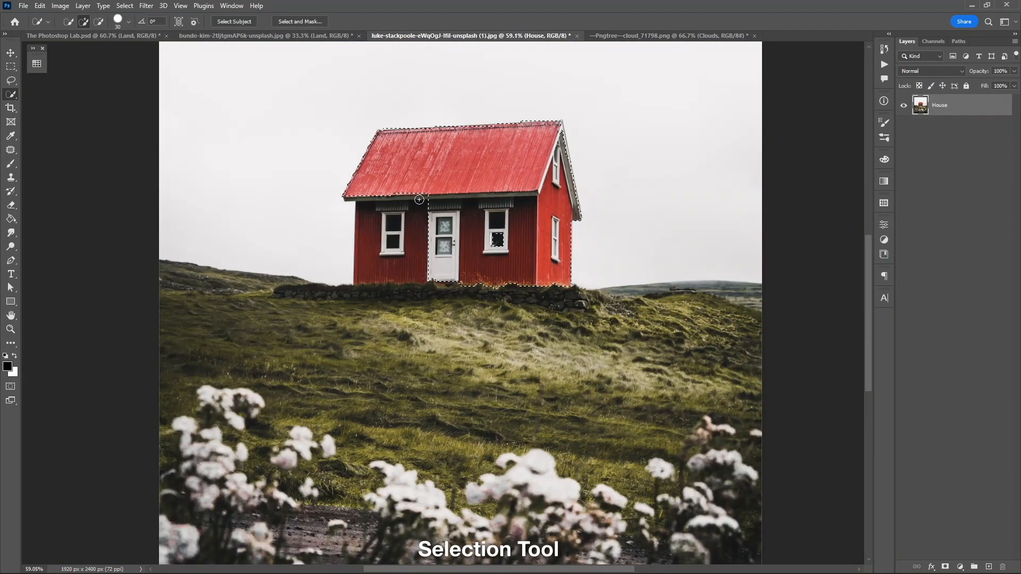
drag(570, 197, 574, 208)
mouse_move(415, 298)
mouse_down()
mouse_move(541, 302)
mouse_move(503, 463)
mouse_up()
Refine the Quick Selection along the house's wall and roof edges and the grassy hill with a smaller brush
scroll(565, 222, up, 8)
key(bracketleft)
key(bracketleft)
key(bracketleft)
key(bracketleft)
key(bracketleft)
key(bracketleft)
key(bracketleft)
key(bracketleft)
key(bracketleft)
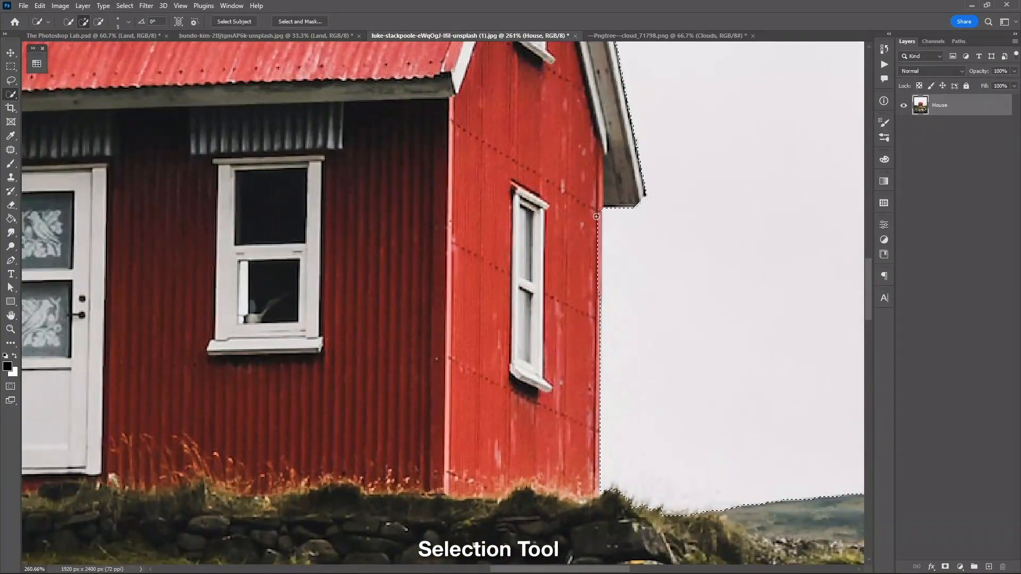
drag(471, 179, 659, 477)
drag(319, 478, 704, 155)
scroll(367, 279, down, 8)
drag(596, 257, 547, 248)
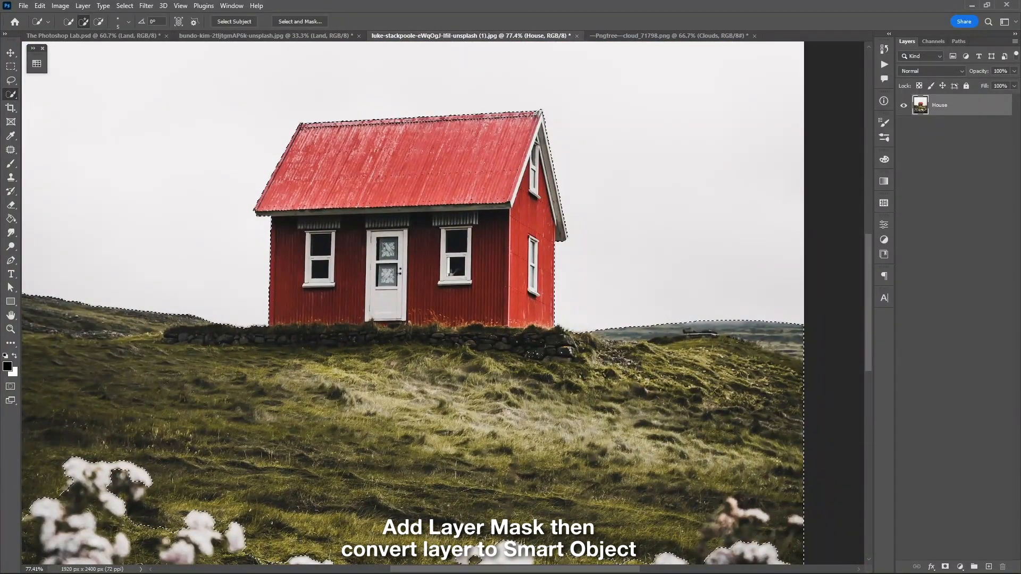
Mask the House layer from the selection and convert it to a Smart Object
click(944, 567)
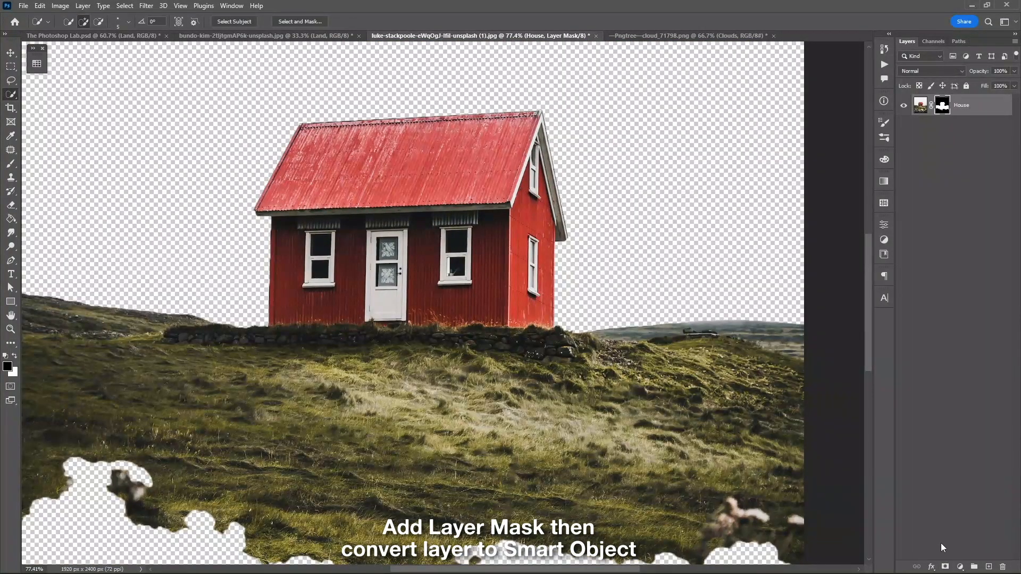
right_click(972, 113)
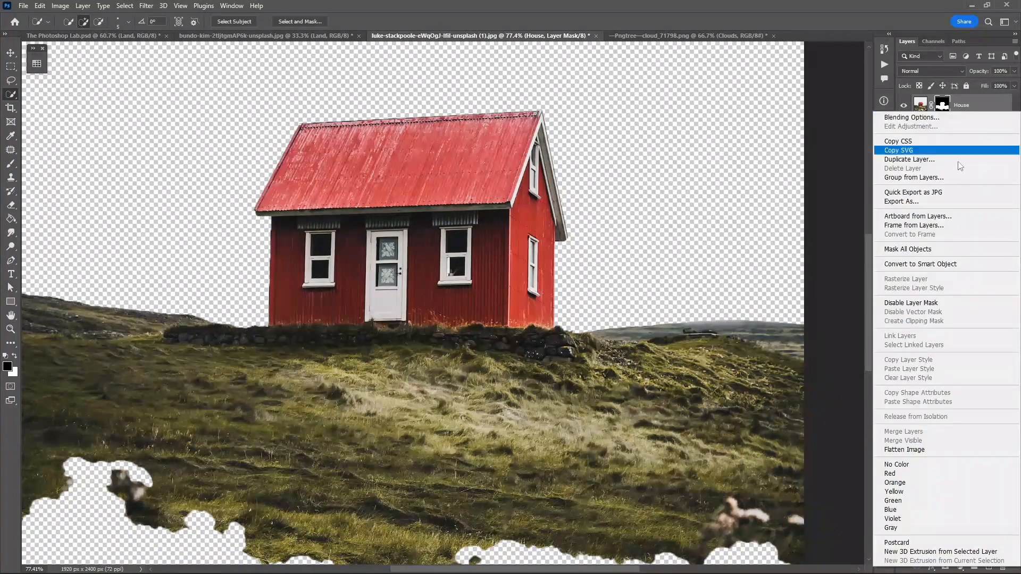
click(936, 262)
Bring the House layer into The Photoshop Lab.psd and scale it down so the house sits on the rock in the hand
key(v)
drag(477, 229, 587, 298)
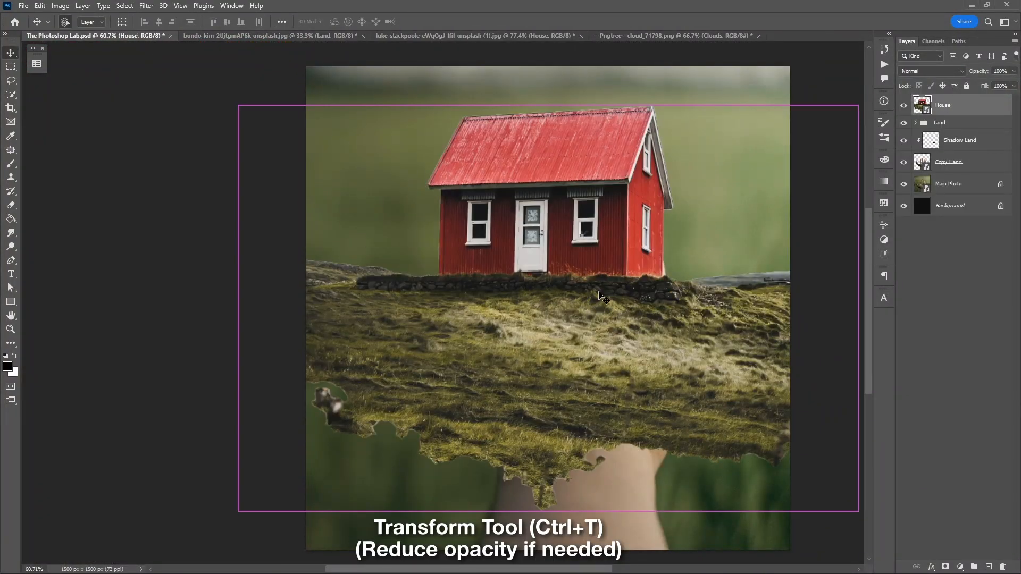
key(ctrl+t)
drag(862, 514, 471, 257)
drag(390, 200, 587, 322)
drag(664, 390, 719, 416)
drag(668, 378, 676, 375)
drag(698, 409, 691, 379)
Fine-tune the house's position over the rock and reduce the House layer's opacity to 54%
drag(995, 87, 982, 87)
drag(628, 356, 637, 362)
click(792, 68)
click(1014, 70)
mouse_move(984, 85)
mouse_down()
mouse_move(1006, 85)
mouse_move(997, 85)
mouse_up()
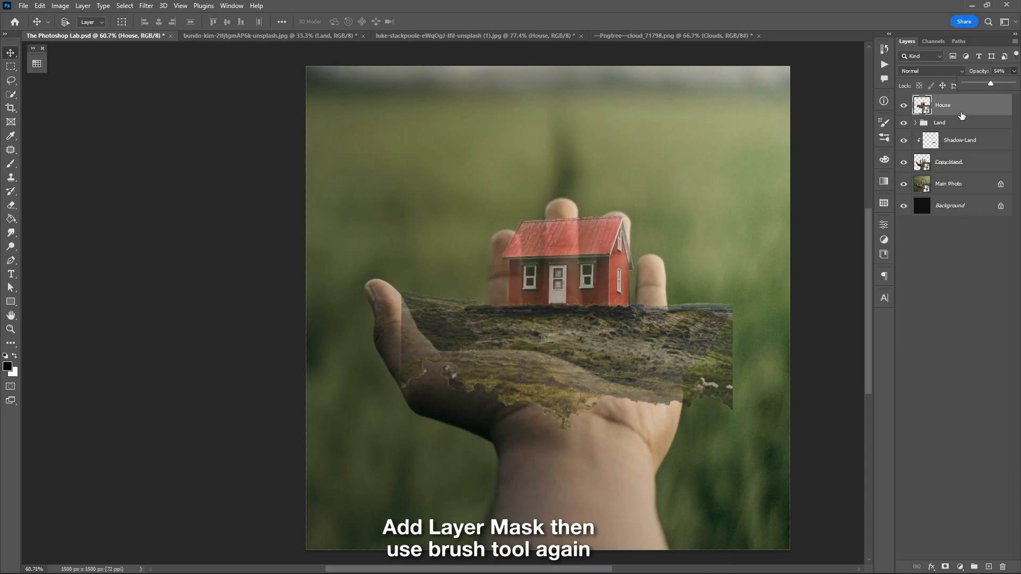
Add a layer mask to the House layer and paint away the lower ground with an enlarged brush
click(945, 567)
key(b)
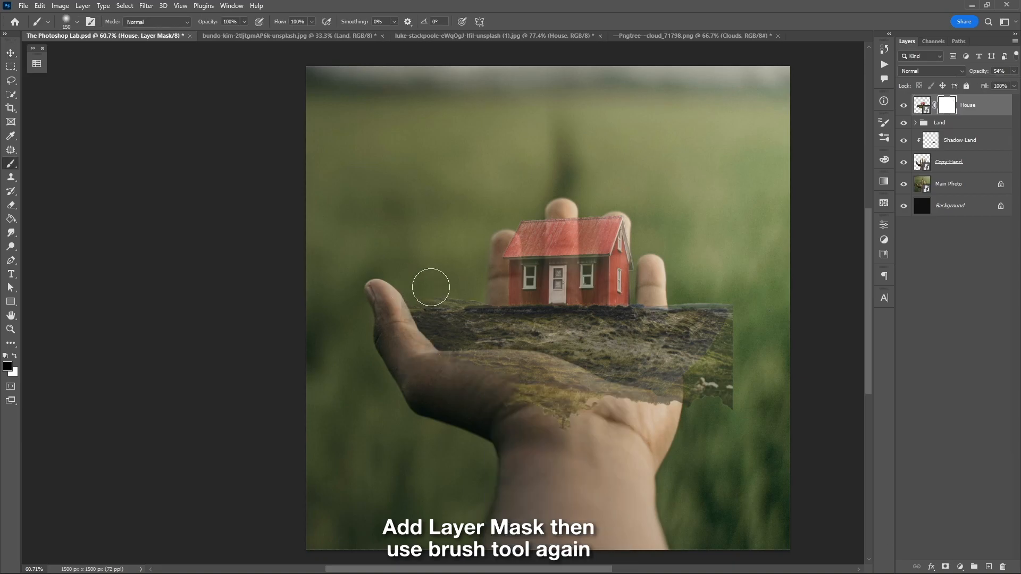
key(bracketright)
key(bracketright)
mouse_move(436, 384)
mouse_down()
mouse_move(589, 418)
mouse_move(636, 382)
mouse_move(726, 381)
mouse_move(645, 346)
mouse_move(705, 345)
mouse_up()
Reduce the brush size and restore the House layer's opacity to 100%
key(bracketright)
key(bracketleft)
key(bracketleft)
key(bracketleft)
key(bracketleft)
key(bracketleft)
key(bracketleft)
key(bracketleft)
click(1014, 71)
drag(987, 85, 1017, 85)
Mask out more of the house photo's lower ground over the palm and rock with a larger brush
key(bracketright)
key(bracketright)
key(bracketright)
key(bracketright)
key(bracketright)
mouse_move(549, 381)
mouse_down()
mouse_move(442, 371)
mouse_move(560, 391)
mouse_move(496, 366)
mouse_up()
Restore part of the grass in front of the house by painting white on the mask with a small brush
scroll(461, 282, up, 6)
key(bracketleft)
key(bracketleft)
key(bracketleft)
key(bracketleft)
key(bracketleft)
key(bracketleft)
key(bracketleft)
key(bracketleft)
key(bracketleft)
key(bracketleft)
key(bracketleft)
key(bracketleft)
scroll(556, 374, up, 3)
key(x)
key(bracketleft)
key(bracketleft)
key(bracketleft)
drag(577, 363, 358, 356)
Blend the grass's lower edge into the rock by alternately hiding and revealing areas on the House mask
key(x)
key(bracketright)
key(bracketright)
key(bracketright)
key(bracketright)
mouse_move(635, 381)
mouse_down()
mouse_move(671, 384)
mouse_move(556, 370)
mouse_up()
key(x)
drag(798, 372, 561, 374)
drag(613, 377, 670, 372)
key(x)
drag(514, 330, 647, 332)
mouse_move(442, 354)
mouse_down()
mouse_move(740, 284)
mouse_move(828, 238)
mouse_up()
Mask out the leftover grass over the dark rock just above the palm
key(x)
drag(399, 435, 431, 444)
key(ctrl+z)
key(x)
drag(734, 424, 503, 443)
drag(223, 500, 768, 465)
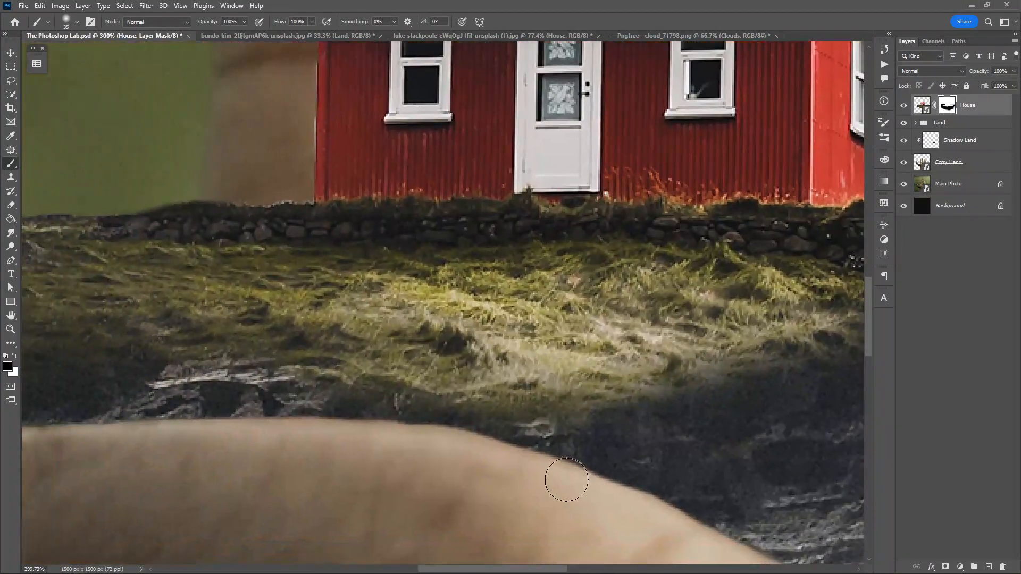
scroll(338, 429, down, 10)
key(v)
scroll(428, 334, up, 1)
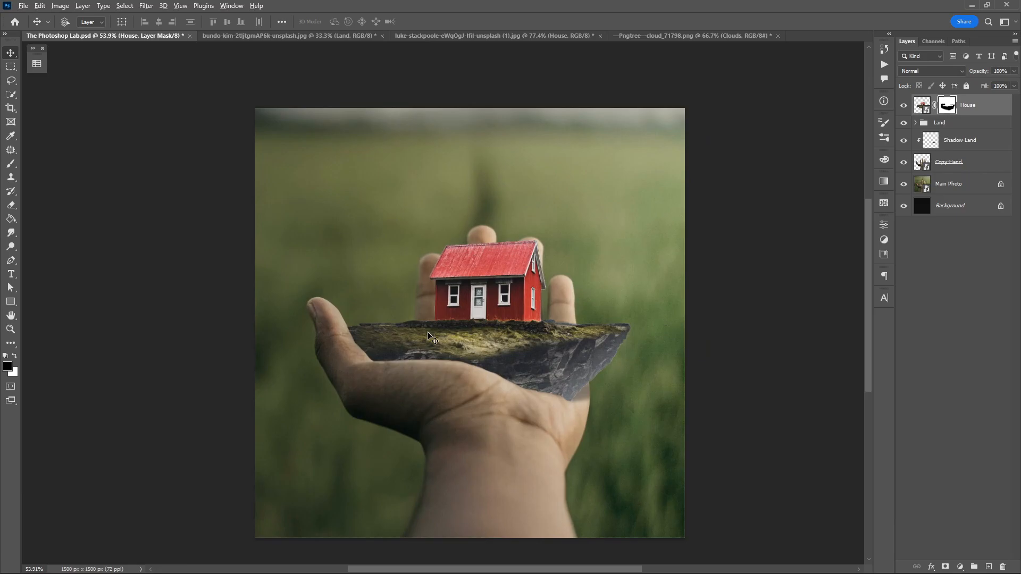
Add a Brightness/Contrast adjustment clipped to the House layer, with brightness -29 and contrast 33
scroll(428, 334, up, 1)
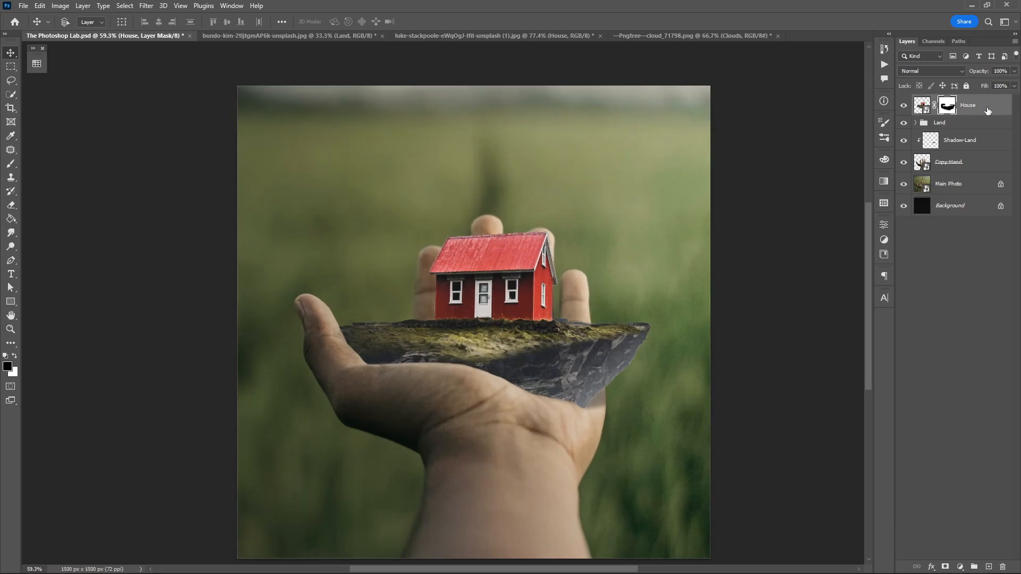
click(960, 566)
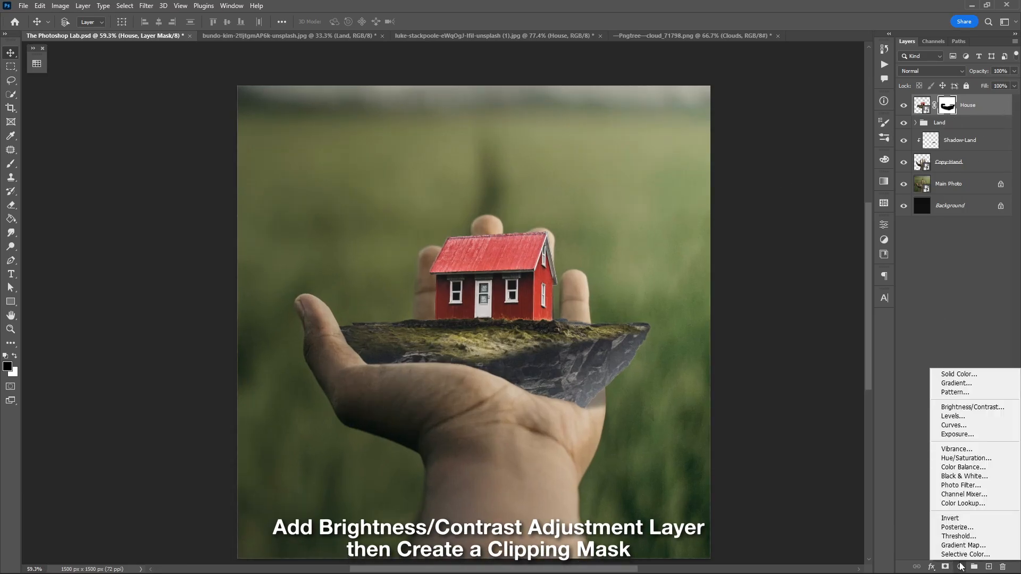
click(973, 408)
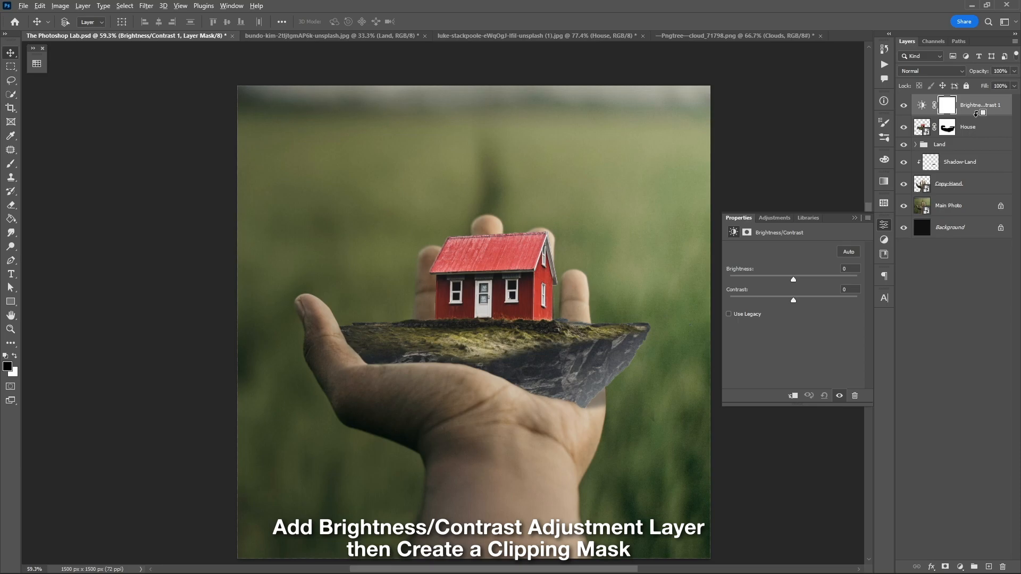
alt+click(976, 113)
drag(793, 301, 781, 279)
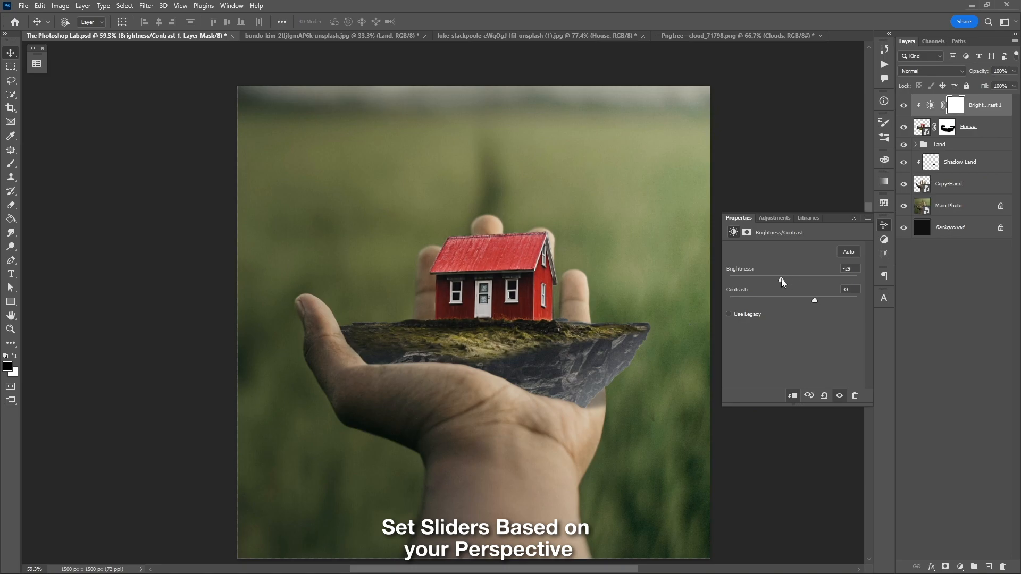
click(854, 218)
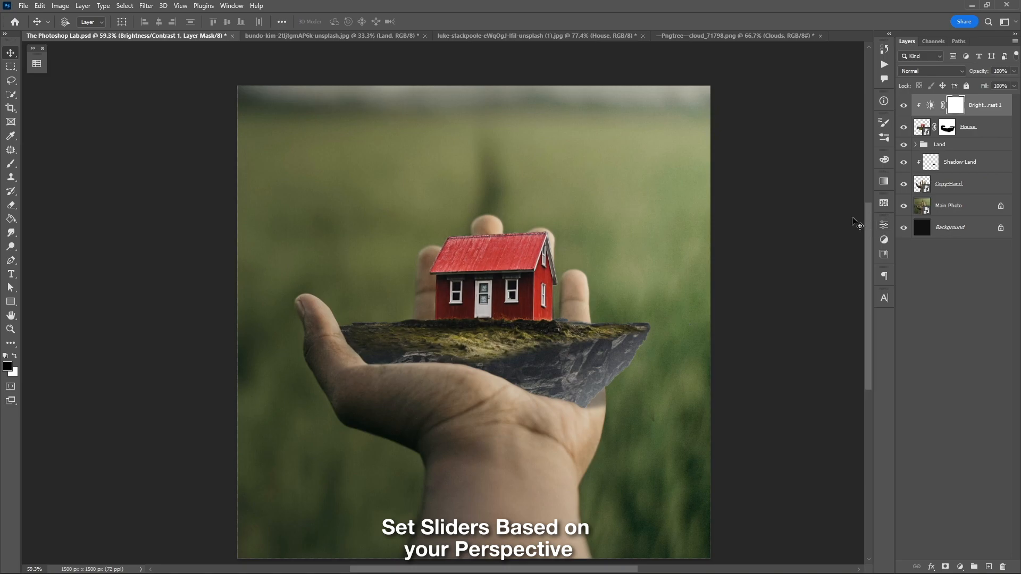
Touch up the House layer mask with a small brush along the ground's edge beside the little finger
click(970, 131)
key(shift+Up)
click(946, 127)
scroll(587, 313, up, 14)
key(b)
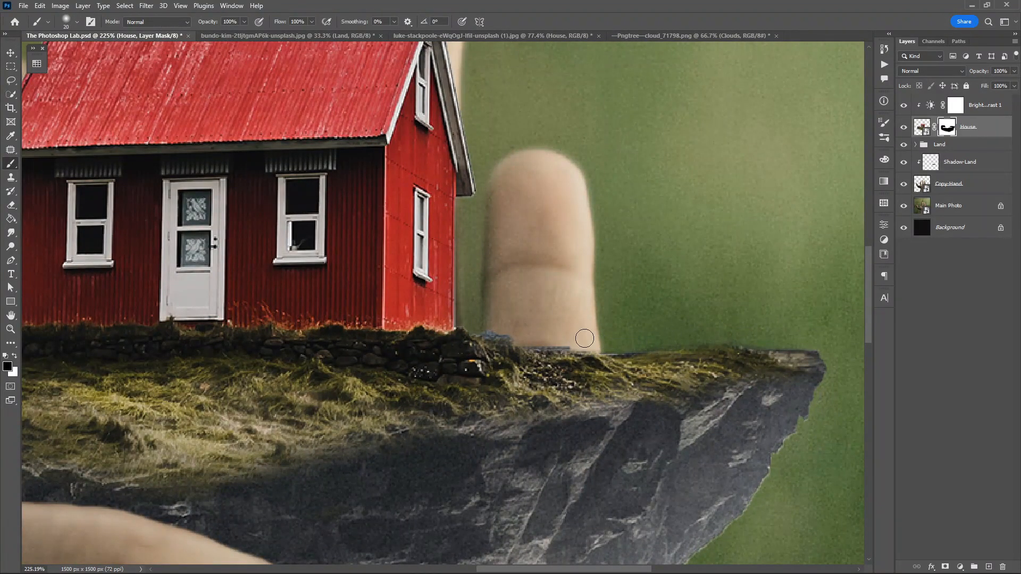
scroll(486, 316, down, 6)
scroll(641, 340, up, 7)
scroll(620, 353, down, 16)
key(v)
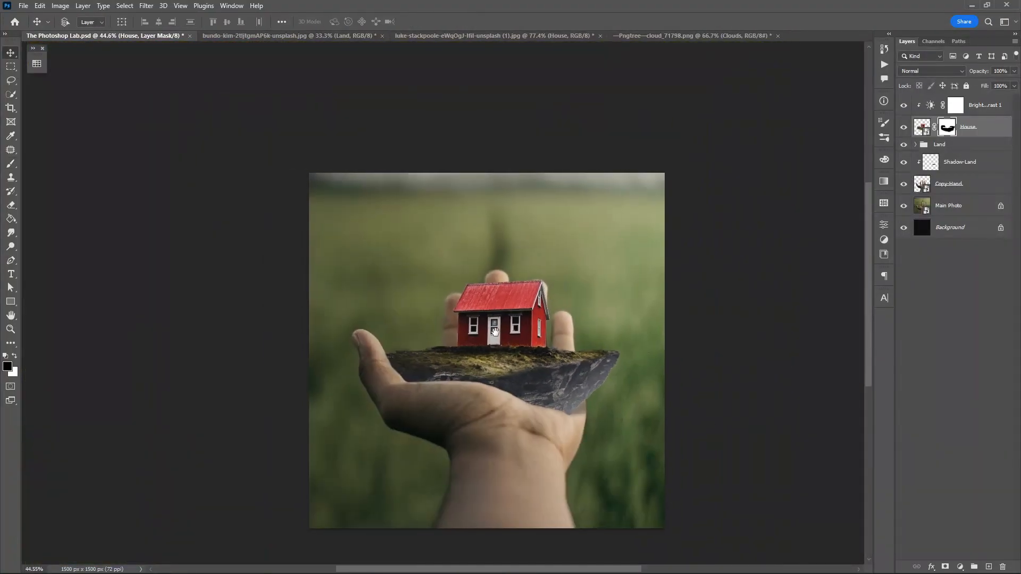
Group the House layer with its Brightness/Contrast adjustment and name the group "House"
shift+click(965, 106)
key(ctrl+g)
text(House)
key(Return)
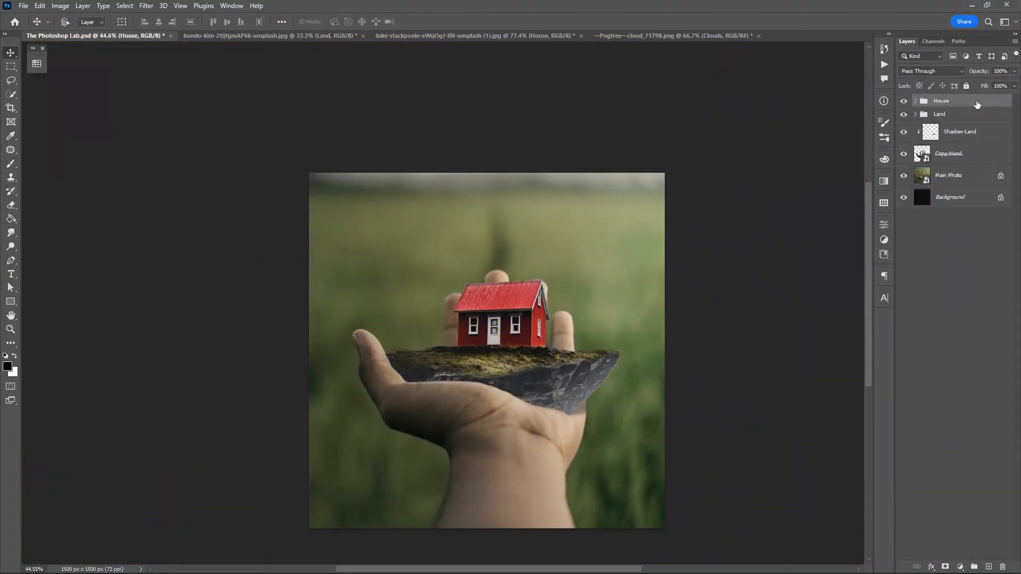
Copy the clouds from the cloud PNG onto a new layer and bring it into The Photoshop Lab.psd
click(687, 37)
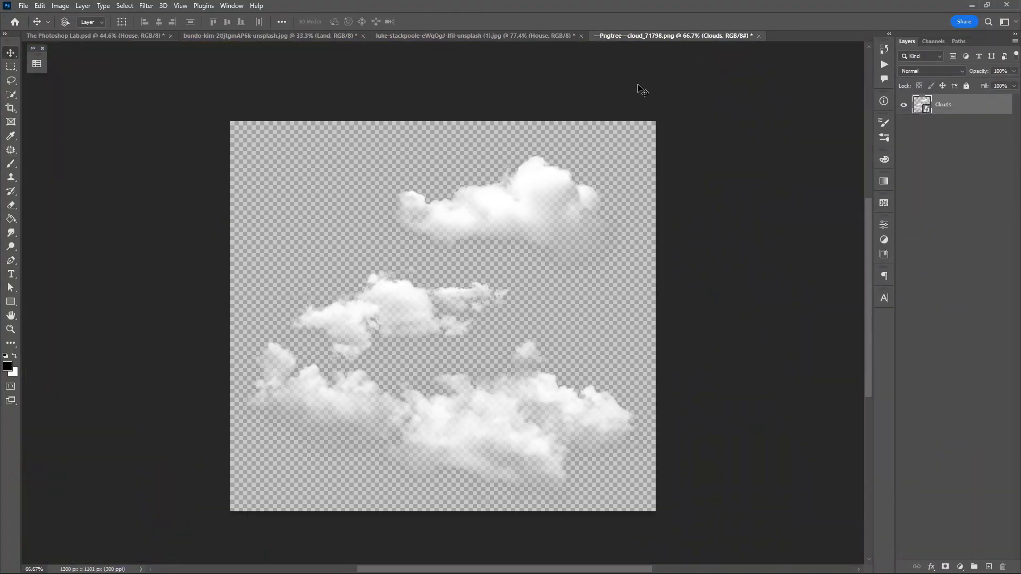
key(m)
drag(235, 127, 648, 500)
key(ctrl+j)
key(v)
drag(637, 446, 552, 319)
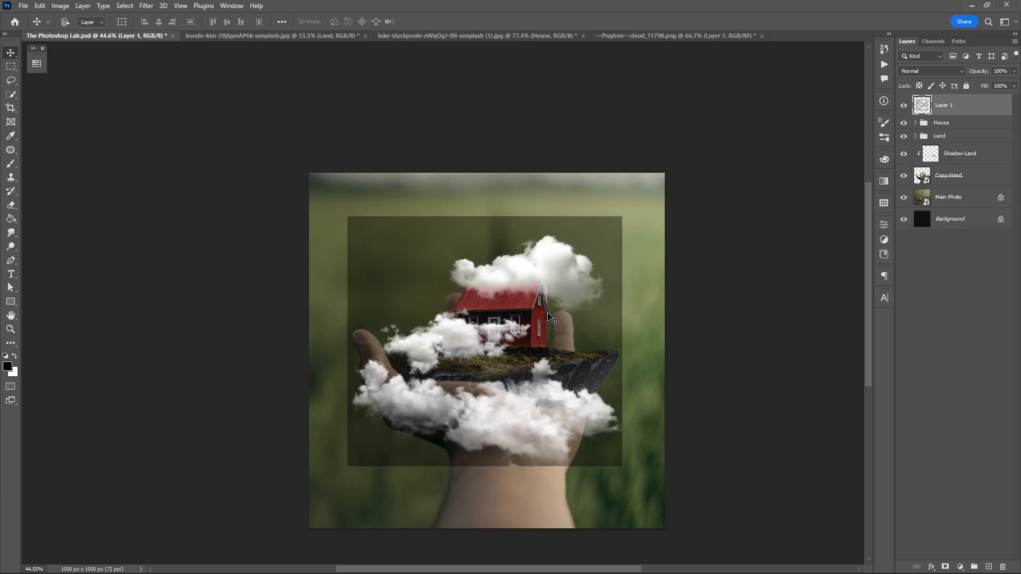
Scale the clouds layer down to about half size and position it around the house
key(ctrl+t)
drag(622, 466, 564, 419)
drag(530, 370, 535, 343)
drag(569, 385, 552, 371)
drag(537, 332, 540, 333)
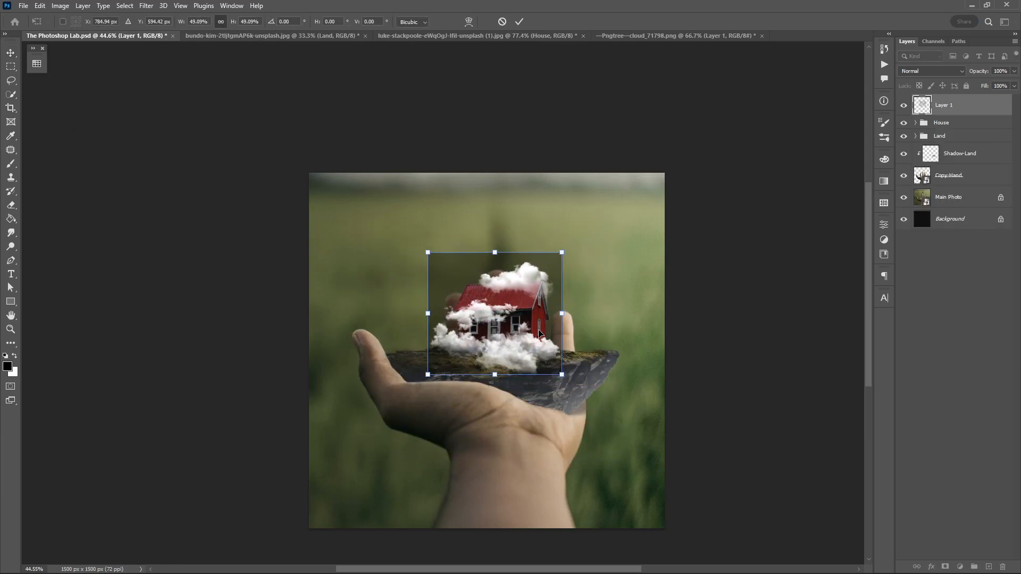
drag(562, 375, 569, 373)
key(Return)
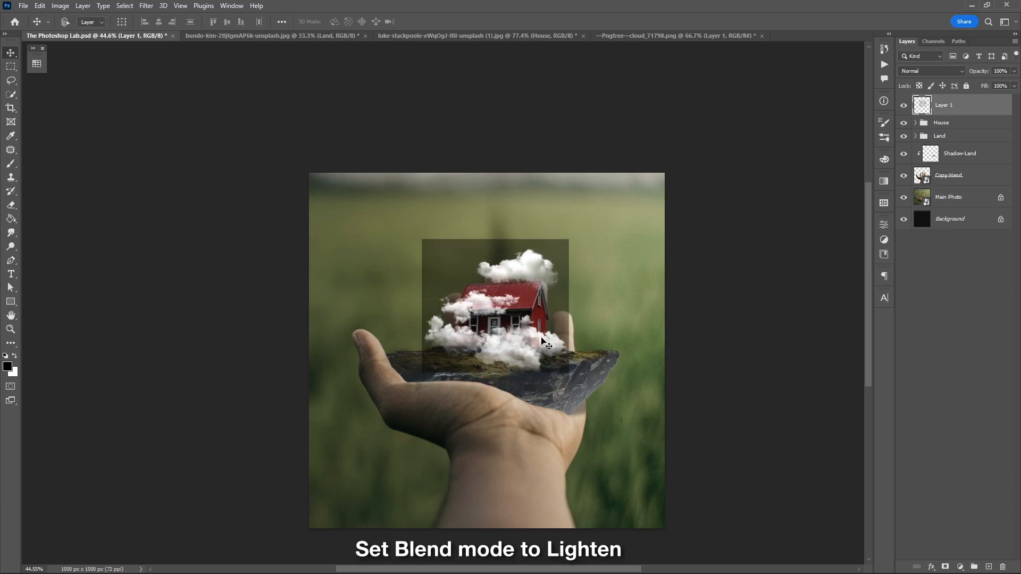
Set the clouds layer's blend mode to Lighten and rename the layer "Clouds"
click(930, 70)
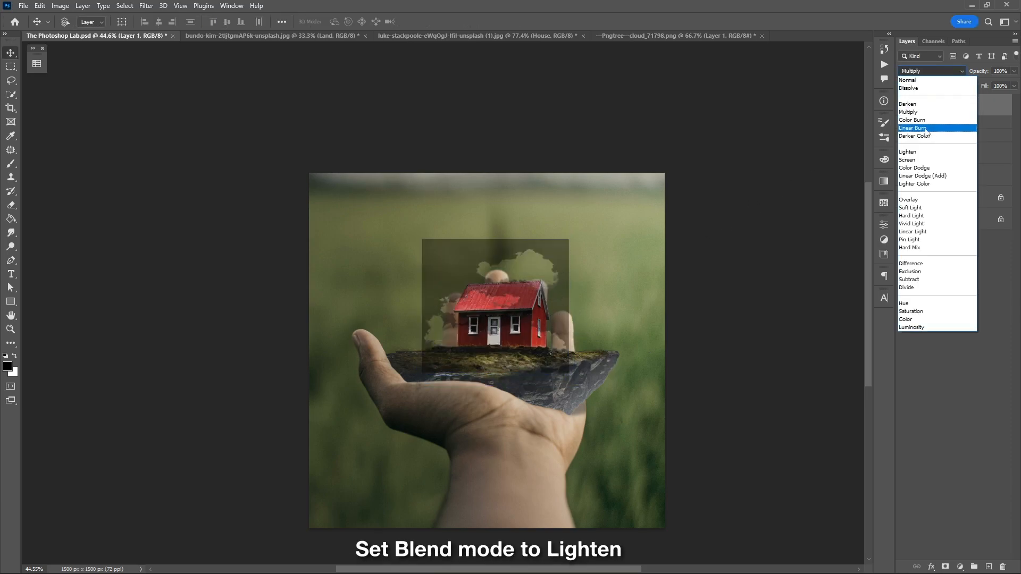
click(921, 153)
double_click(942, 106)
text(Clouds)
key(Return)
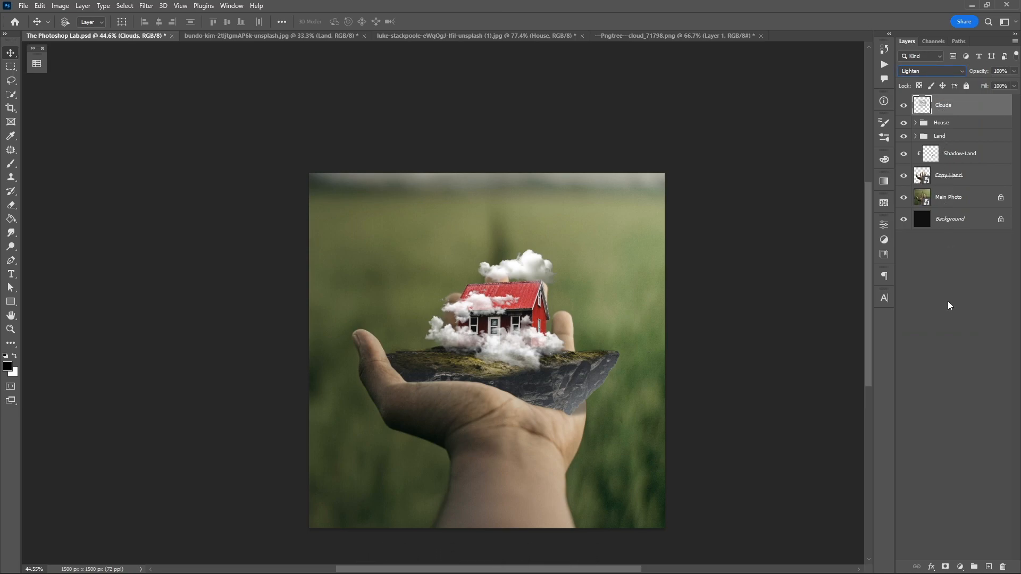
Add a layer mask to the Clouds layer and paint away the cloud covering the house's roof
click(946, 567)
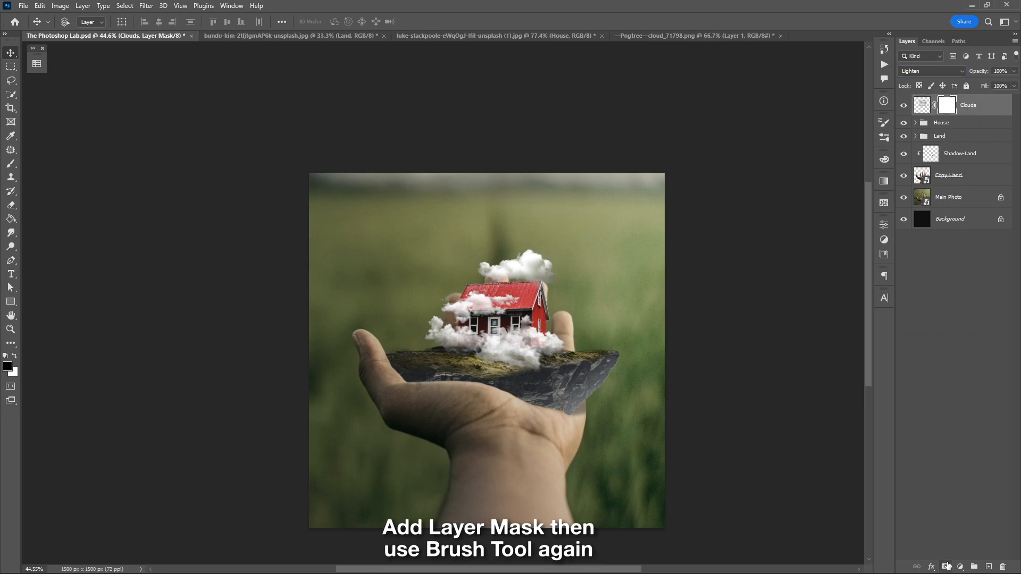
scroll(504, 312, up, 5)
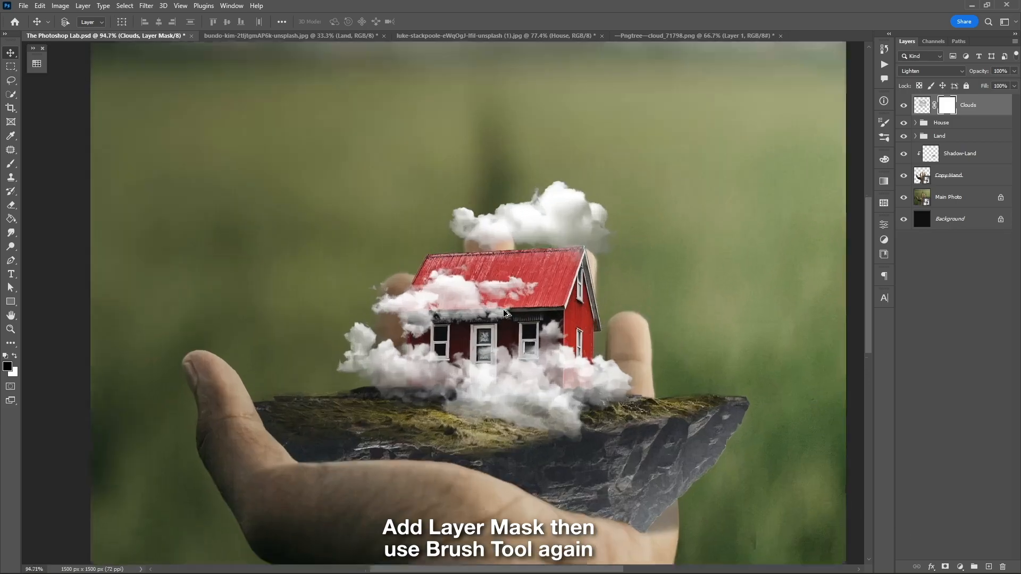
key(b)
key(bracketright)
key(bracketright)
key(bracketright)
key(bracketright)
key(bracketright)
key(bracketright)
mouse_move(519, 281)
mouse_down()
mouse_move(535, 260)
mouse_move(469, 305)
mouse_move(404, 250)
mouse_move(438, 325)
mouse_move(337, 346)
mouse_move(319, 319)
mouse_move(333, 266)
mouse_up()
right_click(522, 286)
key(bracketleft)
key(bracketleft)
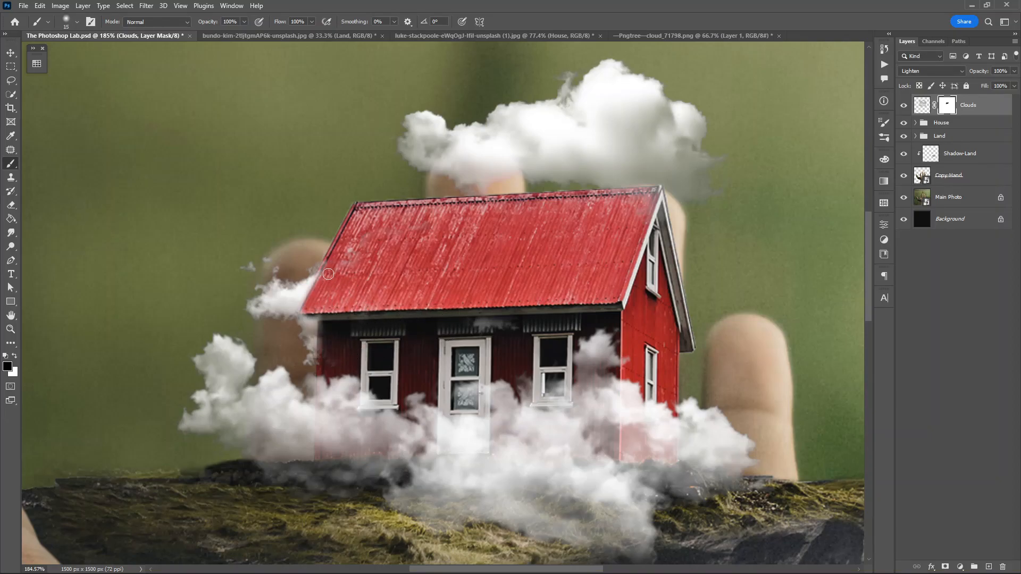
Put the Clouds layer into a group named "Clouds"
key(v)
scroll(539, 250, down, 7)
scroll(539, 250, up, 1)
key(ctrl+g)
double_click(942, 100)
text(Clouds)
key(Return)
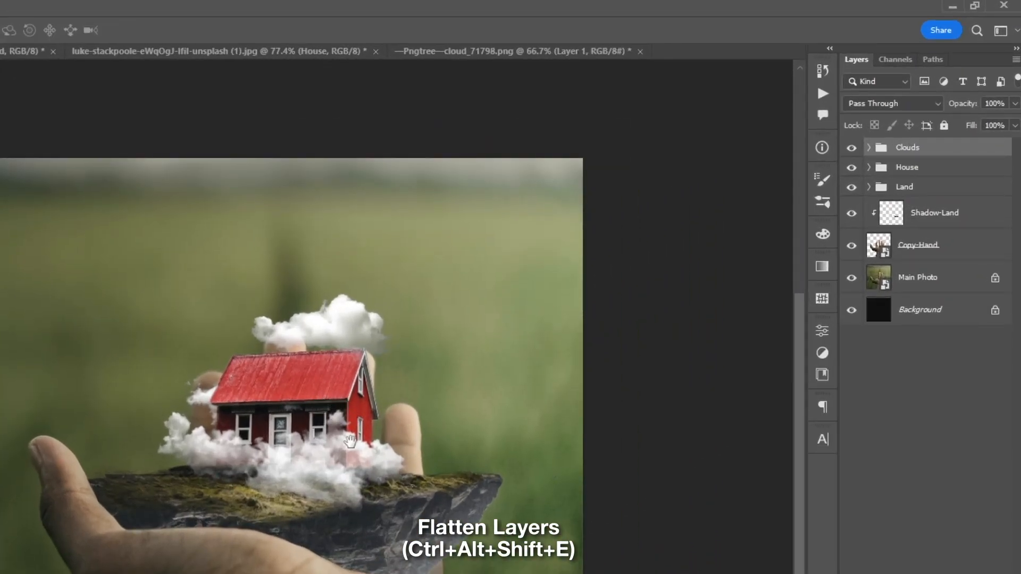
Stamp all visible layers into a new merged layer and convert it to a Smart Object
drag(349, 440, 318, 441)
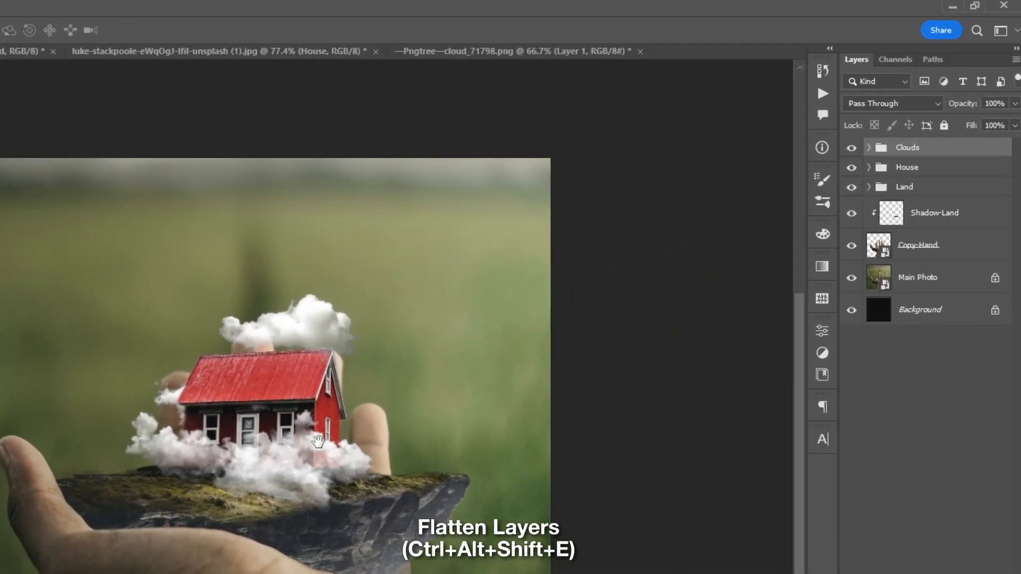
key(ctrl+alt+shift+e)
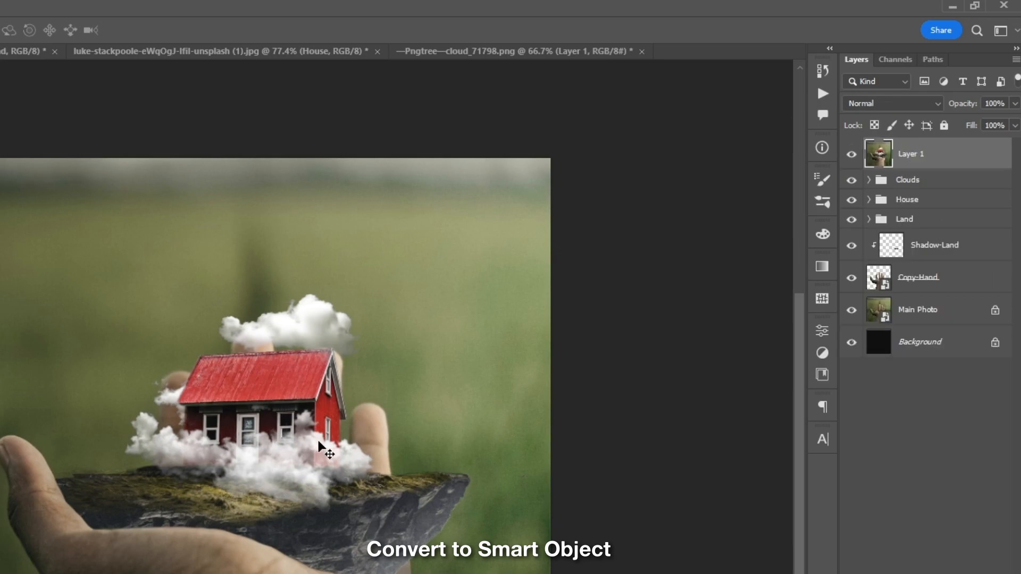
right_click(942, 154)
click(898, 377)
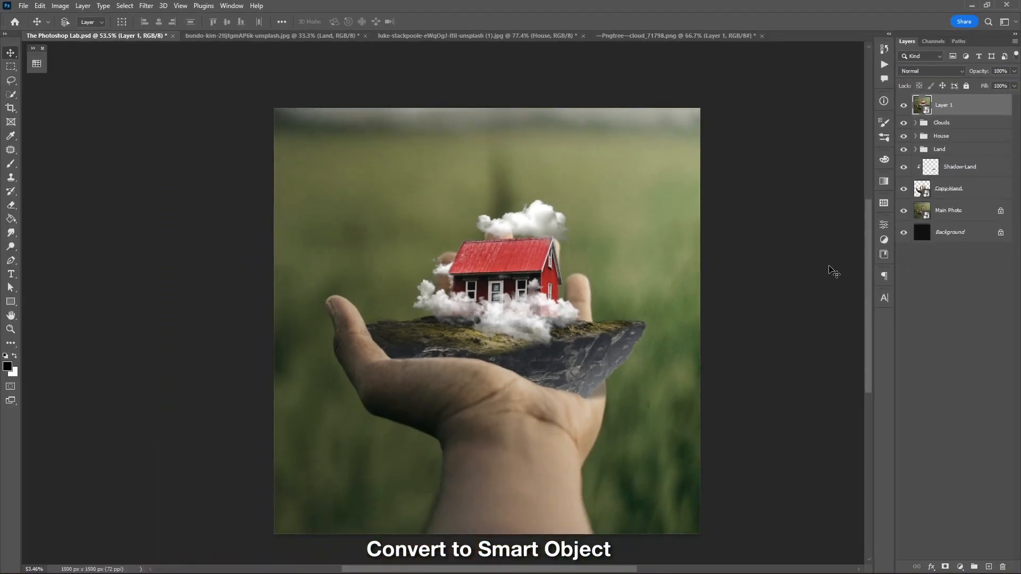
Apply the Add Noise filter to the merged layer with 5% amount and Uniform distribution
click(146, 6)
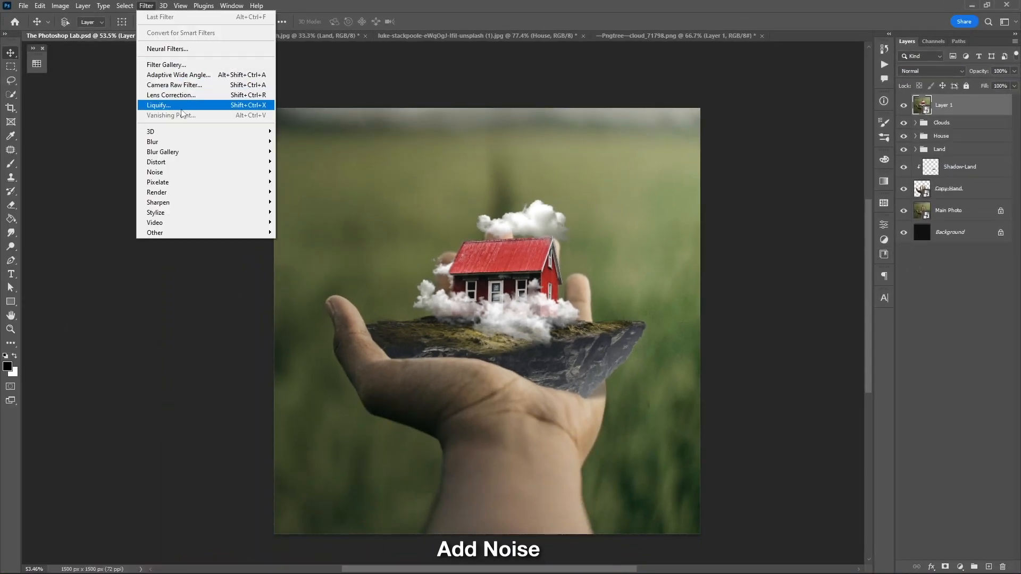
mouse_move(239, 175)
click(282, 173)
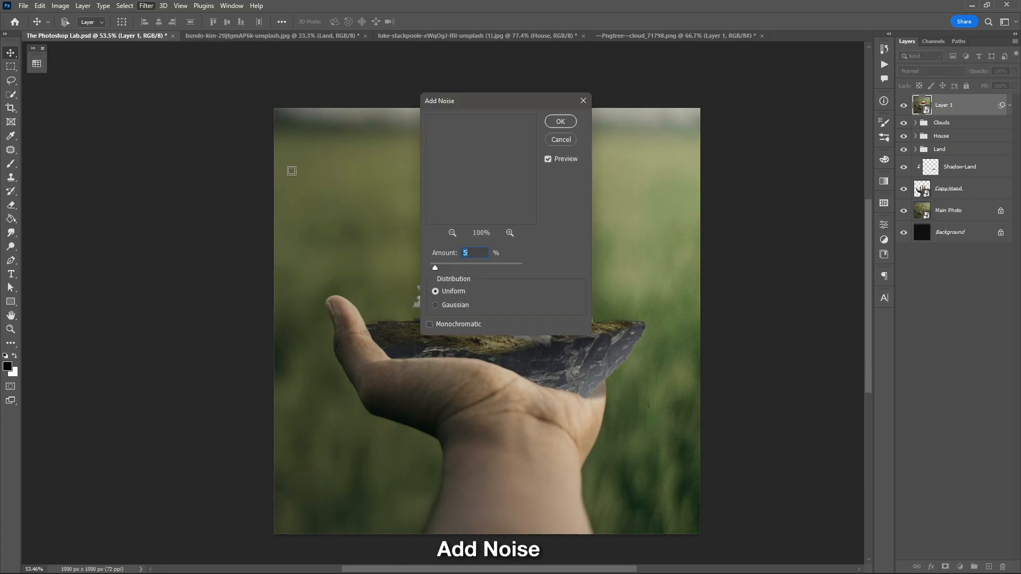
drag(511, 99, 650, 140)
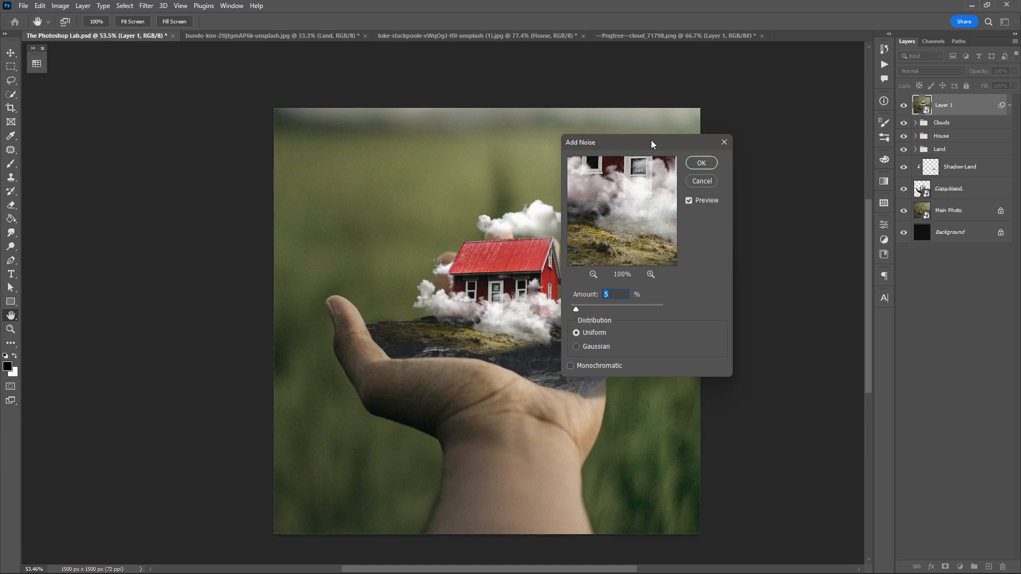
key(Return)
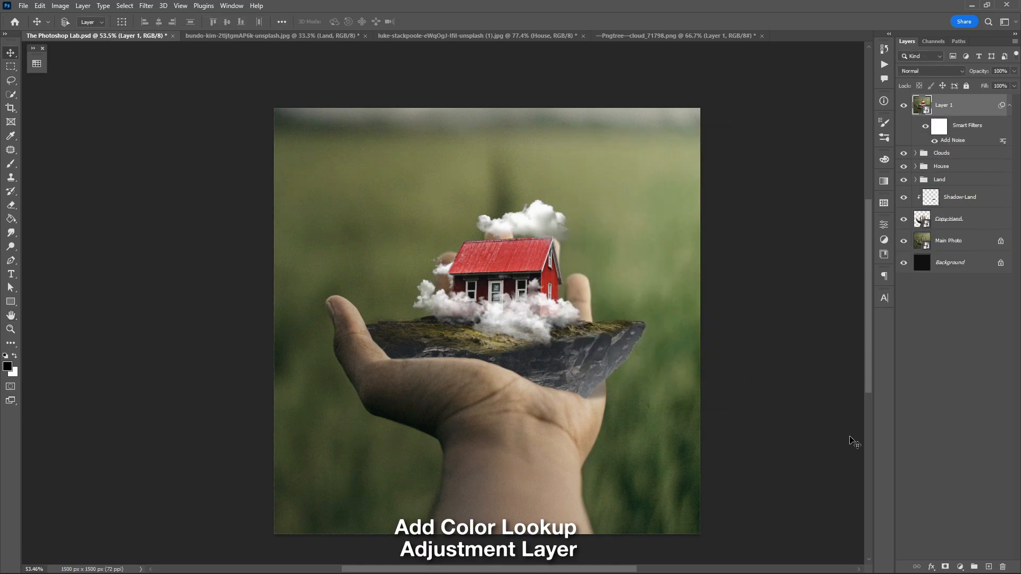
Add a Color Lookup adjustment layer above the noise-filtered merged layer
click(960, 567)
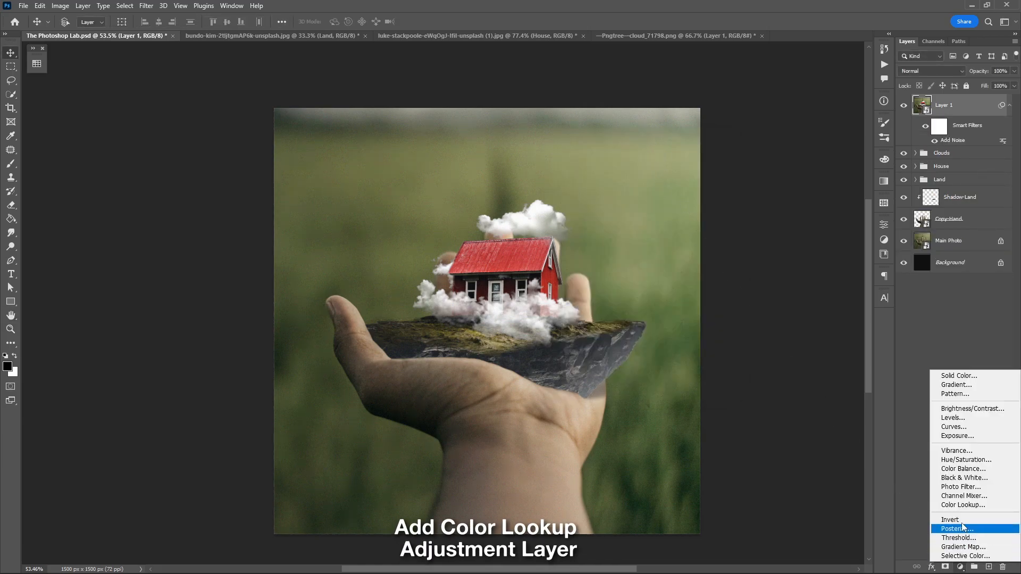
click(963, 506)
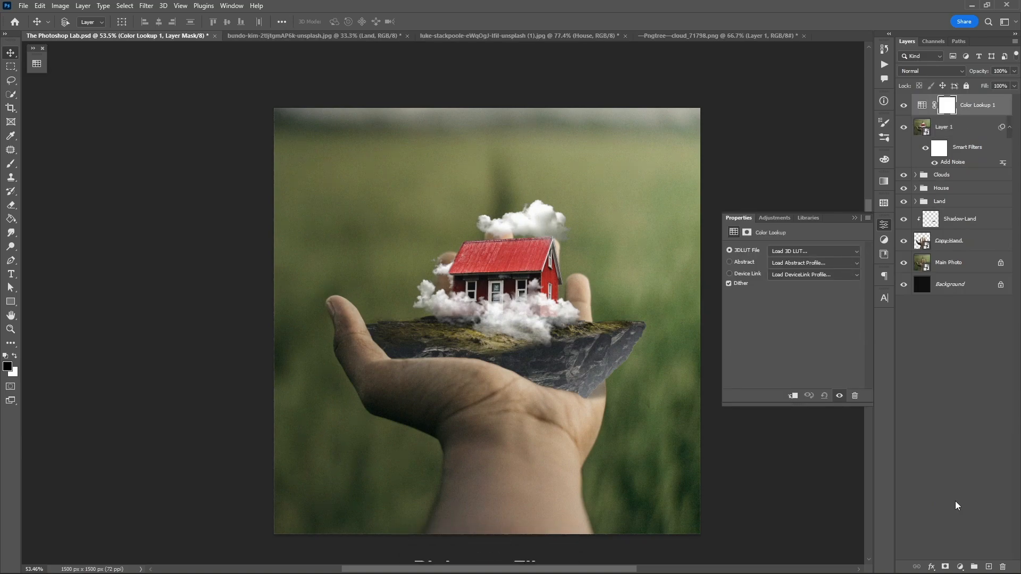
Try the NightFromDay, Fuji ETERNA 250D Fuji 3510, Fuji F125 Kodak 2393 and Kodak 5205 Fuji 3510 3D LUTs on the Color Lookup layer
click(824, 251)
click(813, 523)
click(804, 251)
click(814, 403)
click(813, 251)
click(818, 426)
click(814, 251)
click(814, 476)
Compare the Bleach Bypass, Kodak 5205 Fuji 3510, DropBlues, 3Strip and Crisp_Winter 3D LUTs on the Color Lookup layer
click(796, 251)
click(803, 314)
click(806, 251)
click(819, 475)
click(817, 251)
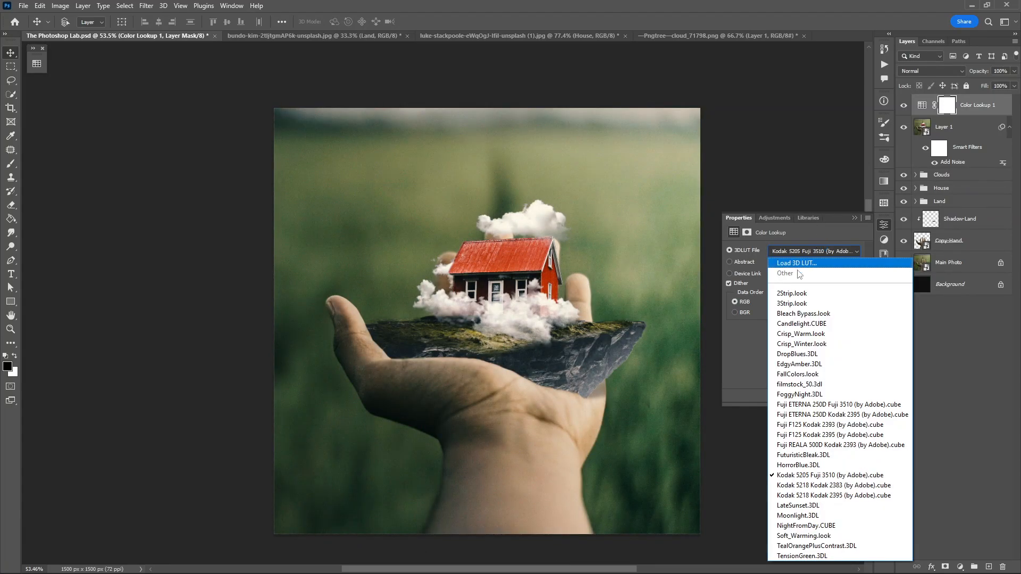
click(798, 354)
click(814, 251)
click(809, 303)
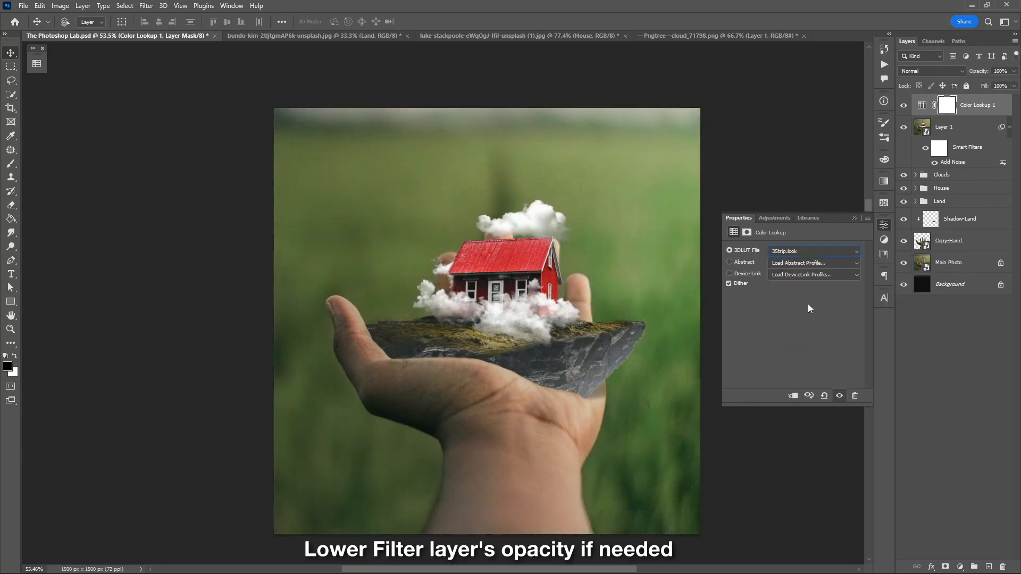
click(809, 251)
click(809, 343)
Apply the filmstock_50.3dl 3D LUT to the Color Lookup layer and open the layer's opacity for adjustment
click(805, 251)
click(803, 384)
click(854, 218)
click(1014, 71)
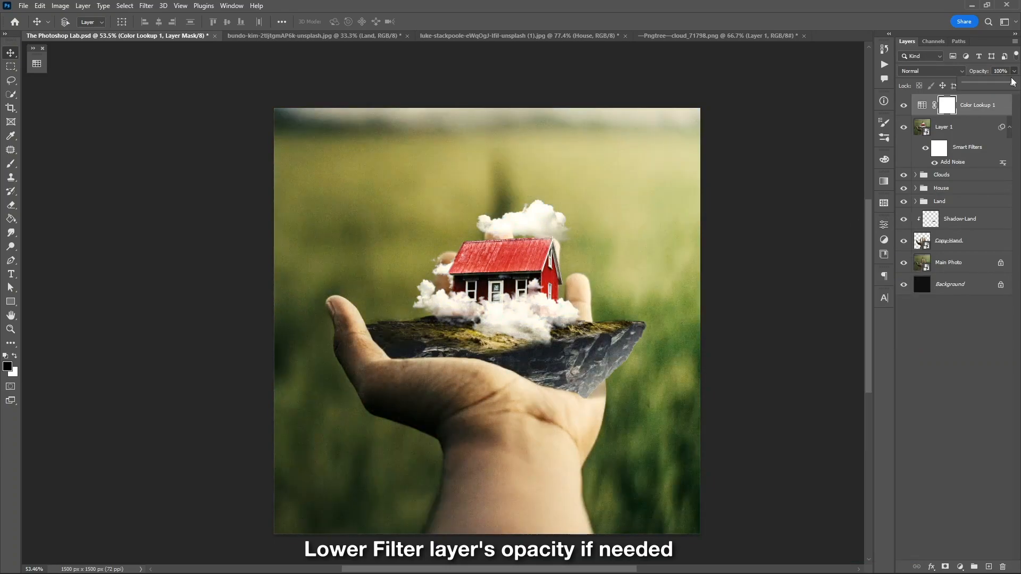